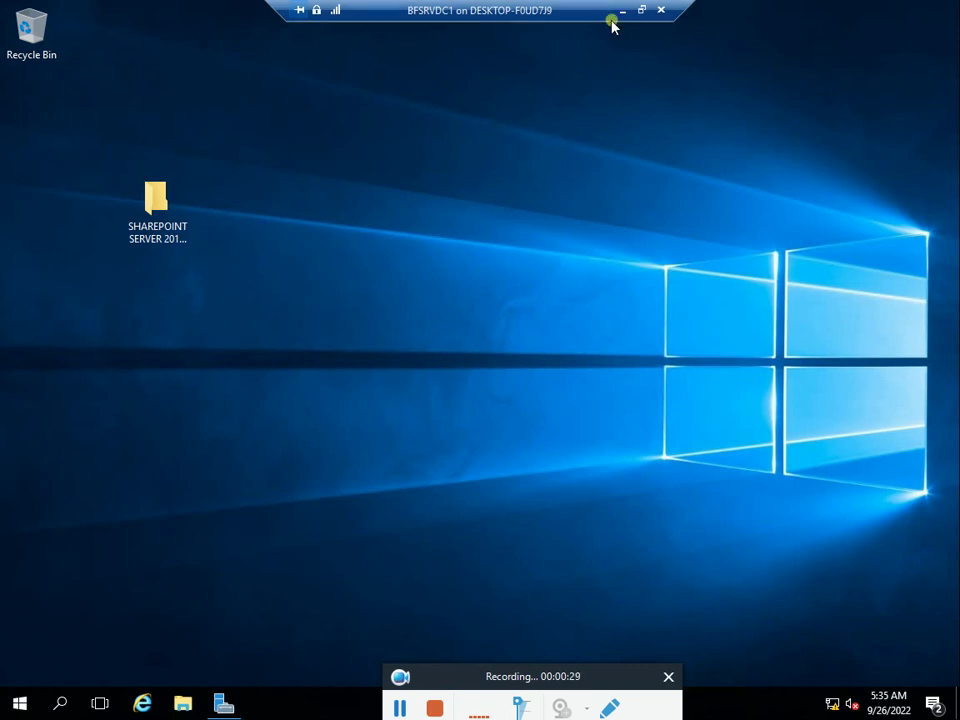
Open File Explorer at This PC to show the server's devices and drives.
drag(499, 676, 665, 643)
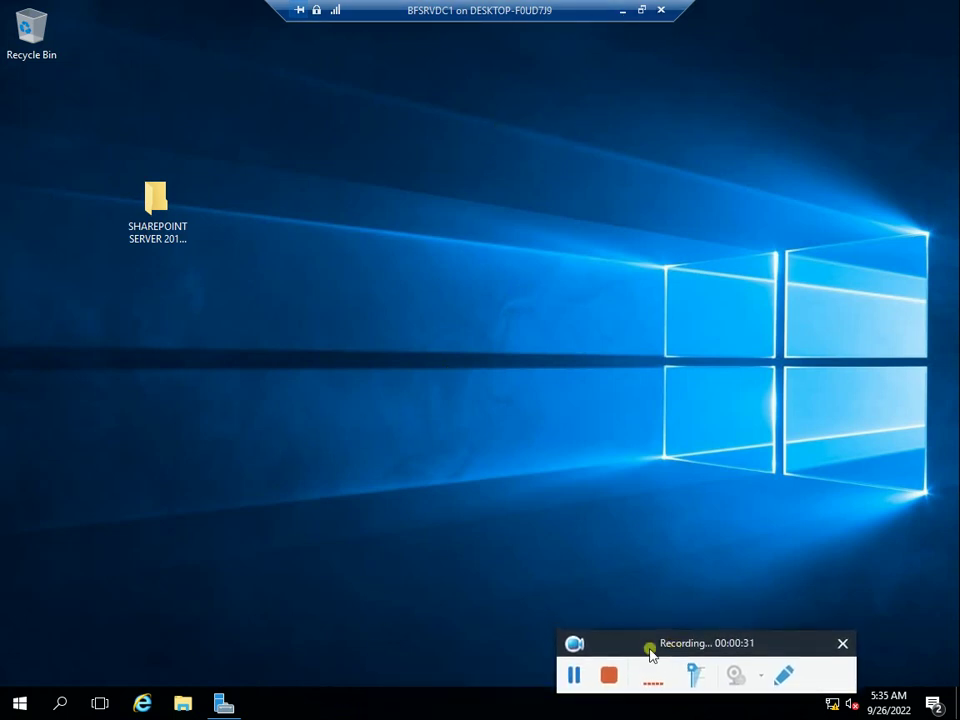
click(182, 704)
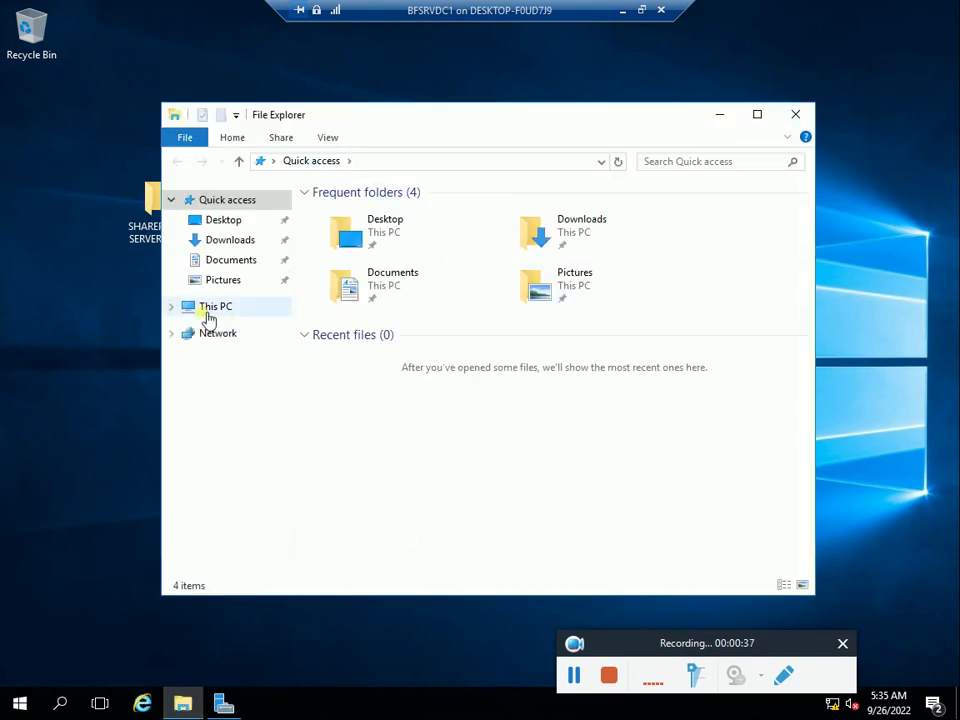
click(212, 307)
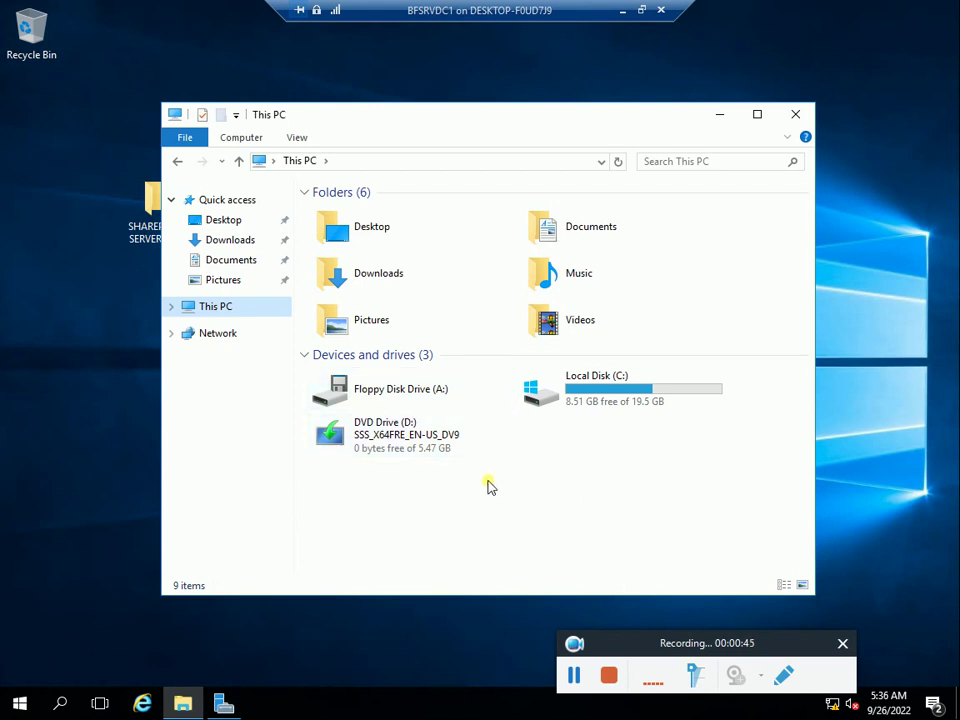
mouse_move(490, 447)
mouse_move(369, 449)
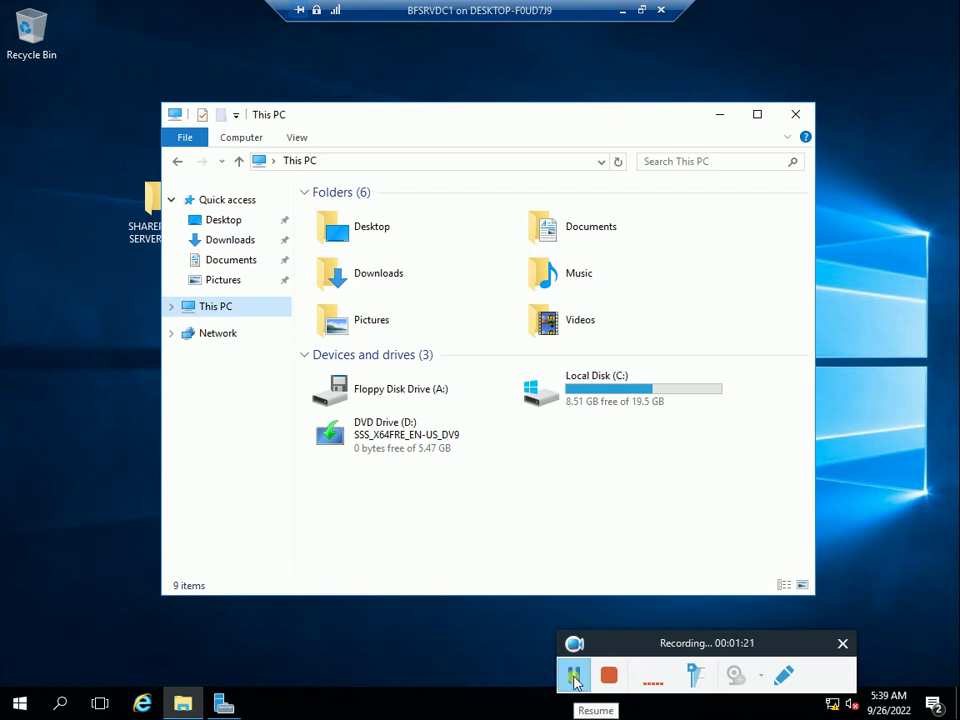
click(575, 677)
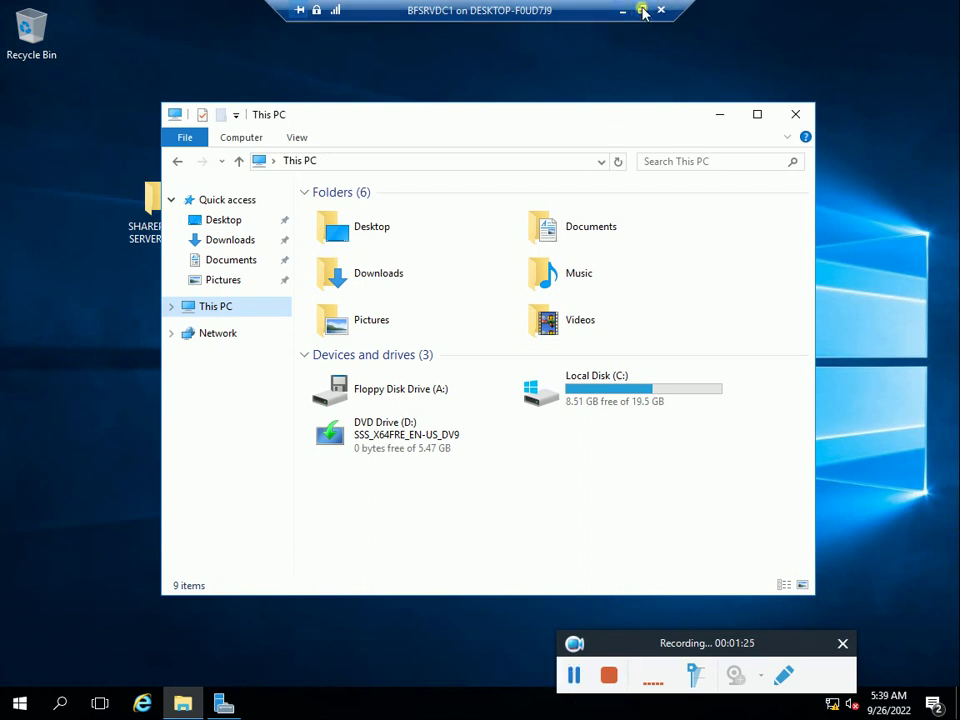
Take the BFSRVDC1 virtual machine out of full screen and open its DVD Drive settings.
click(643, 10)
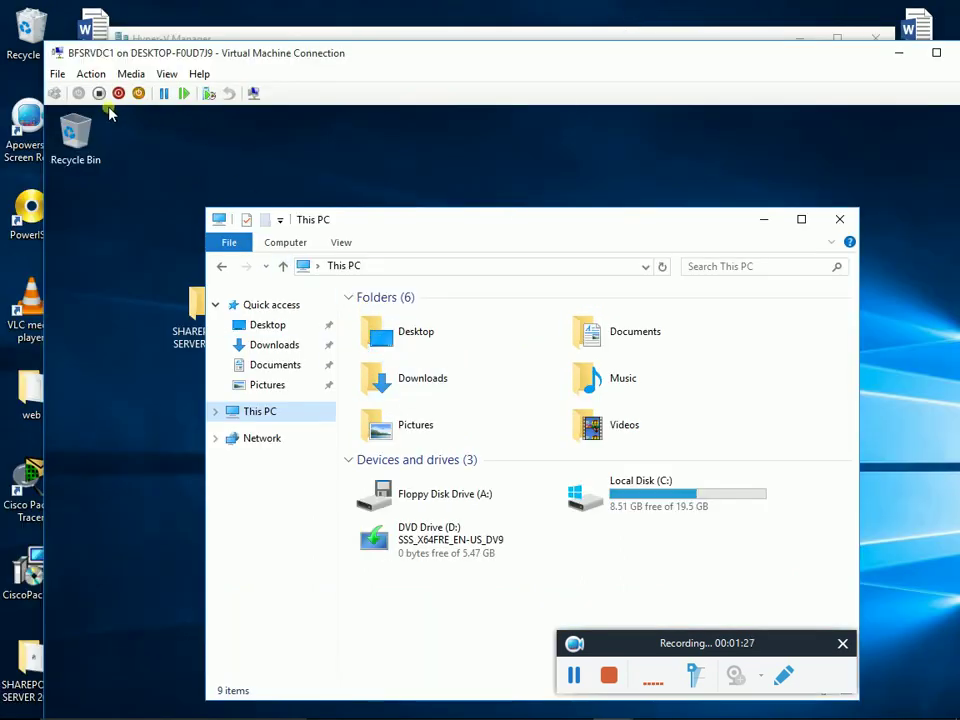
click(58, 74)
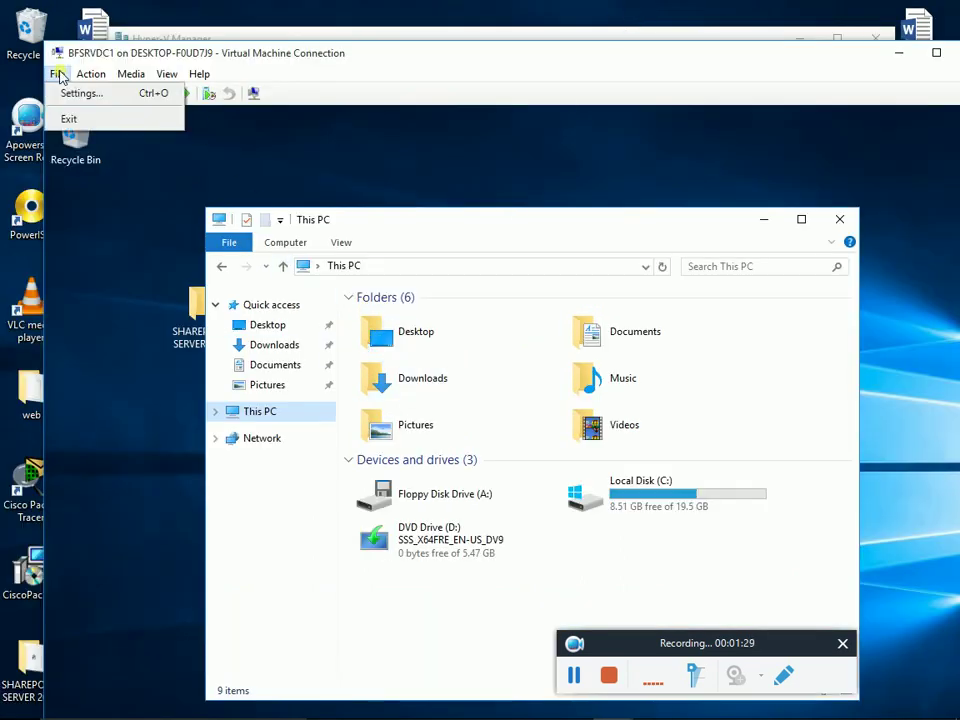
click(75, 93)
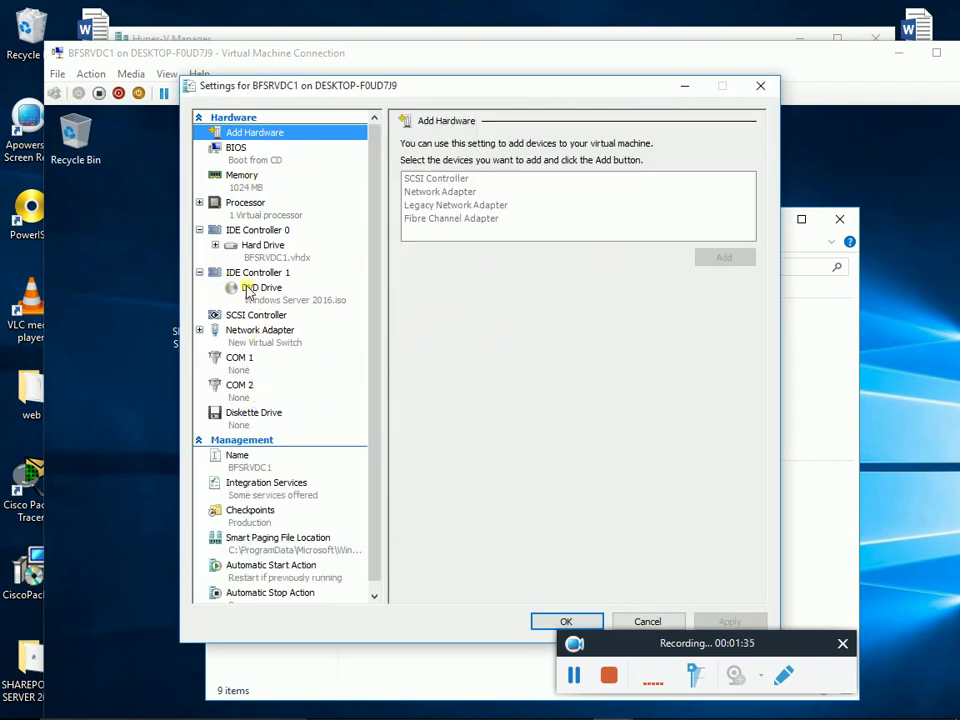
click(248, 291)
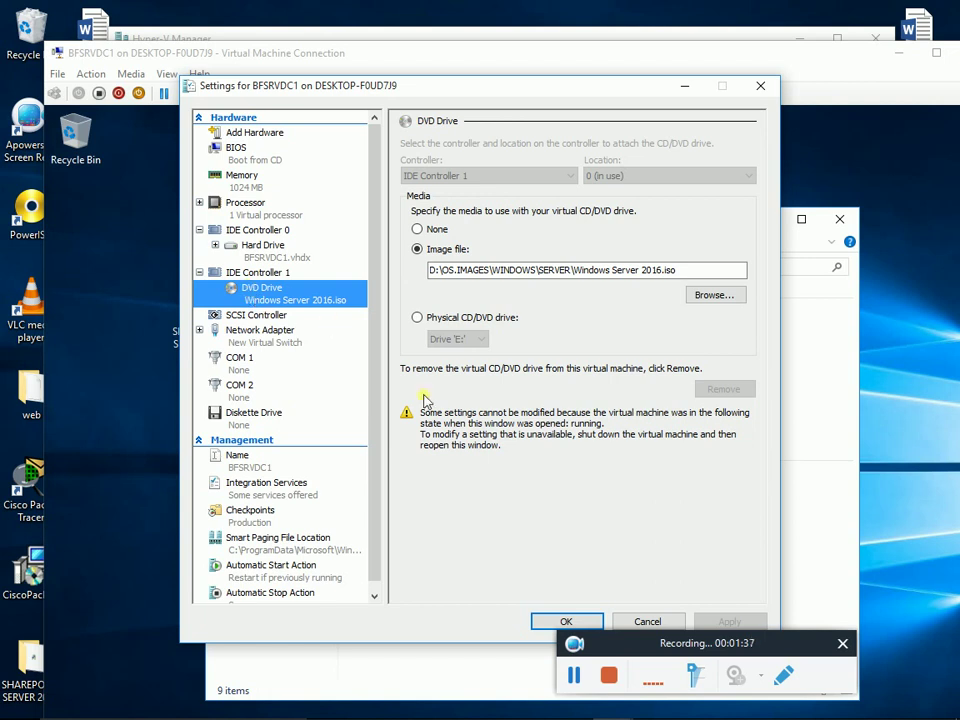
Load the image file D:\OS.IMAGES\SQL\SQLFULL_ENU.iso into the virtual DVD drive and apply the settings.
click(719, 296)
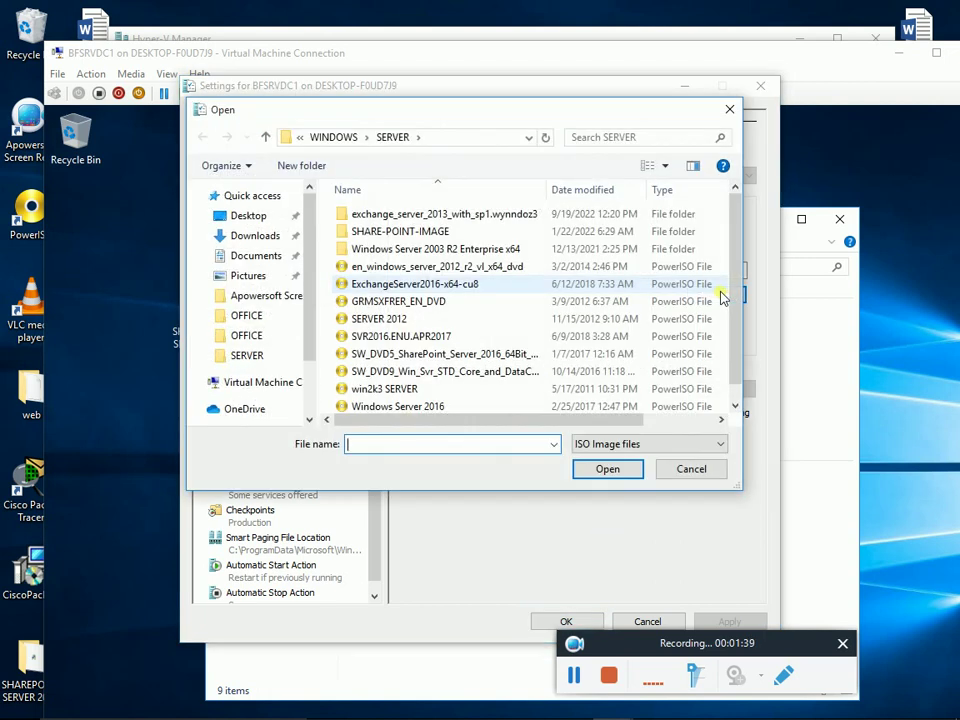
click(325, 139)
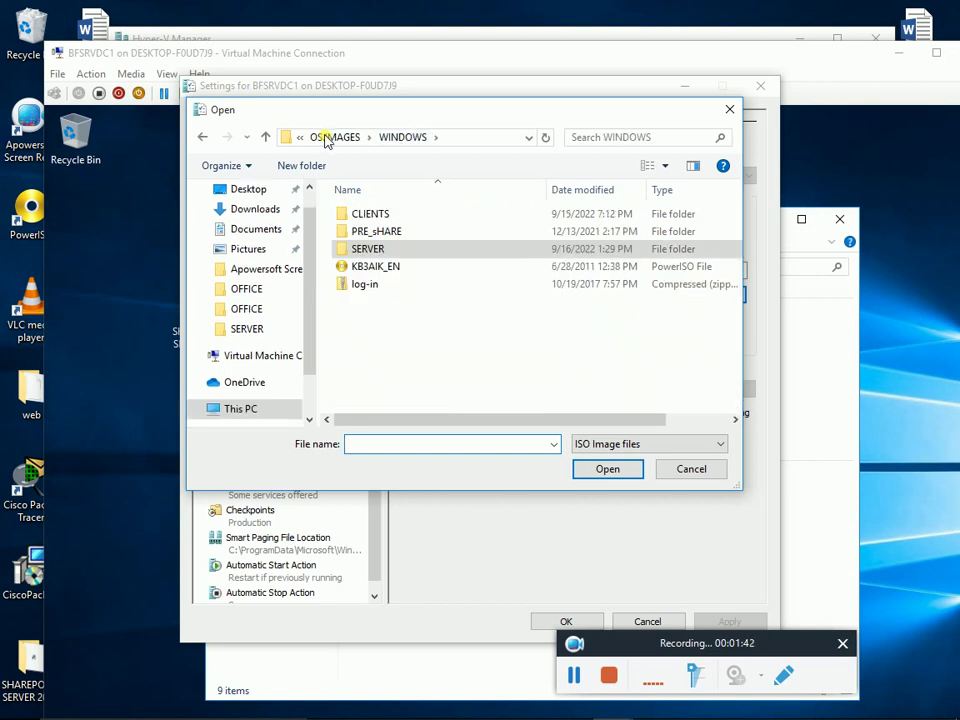
click(331, 140)
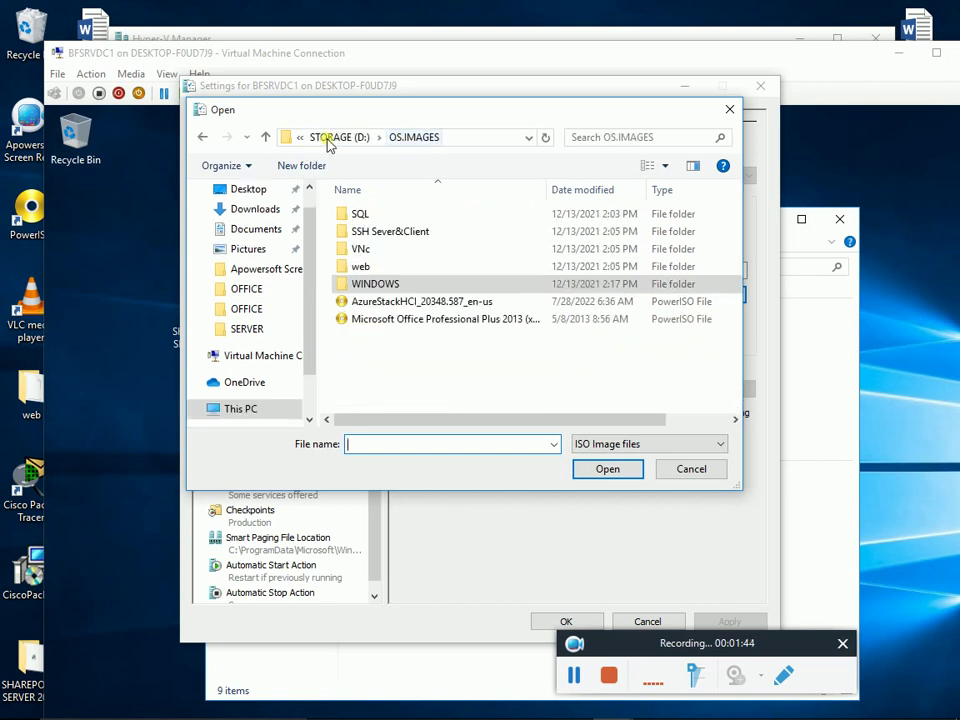
double_click(360, 214)
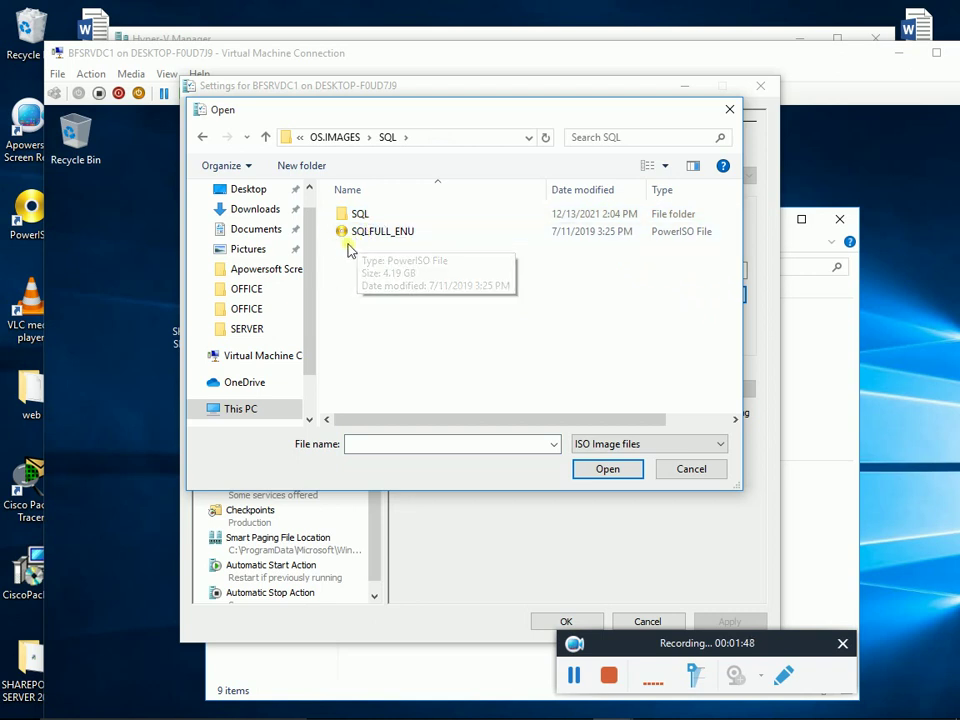
click(382, 232)
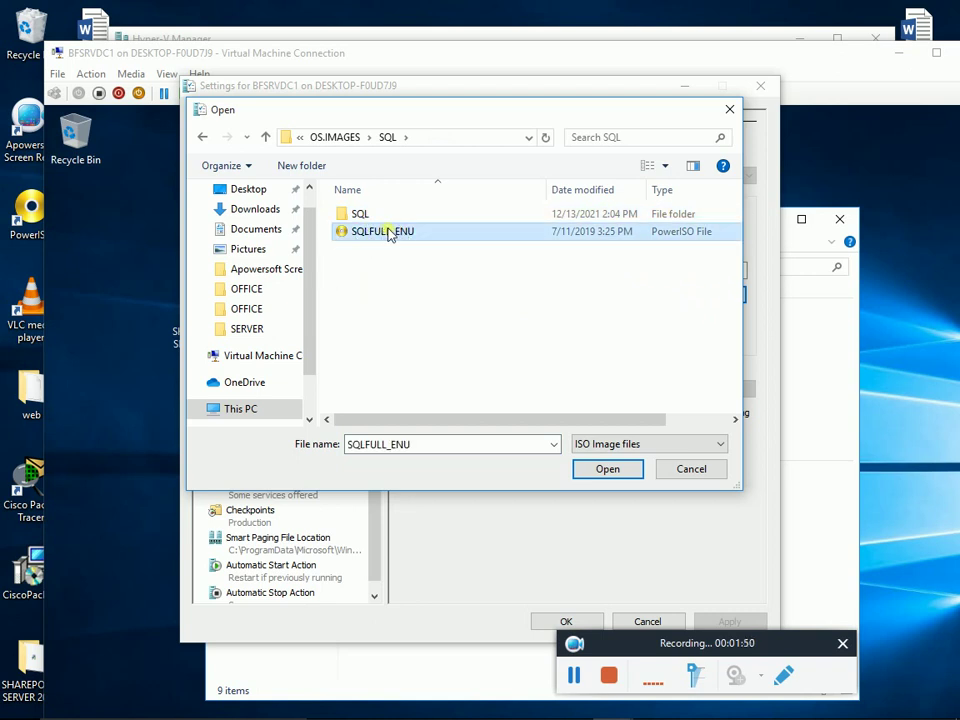
click(605, 471)
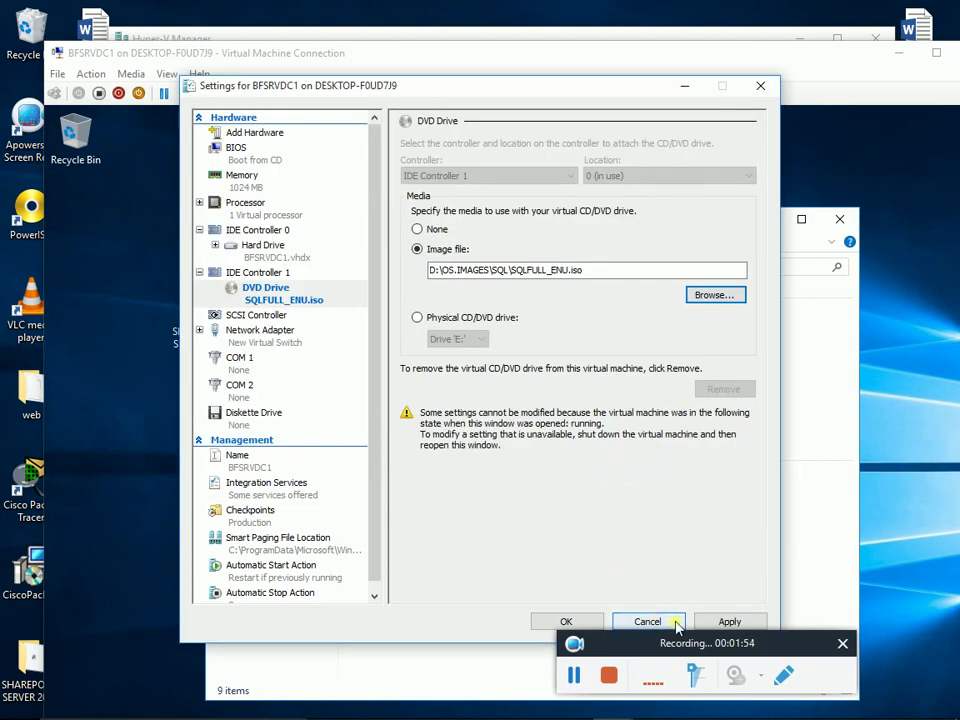
click(729, 621)
click(567, 623)
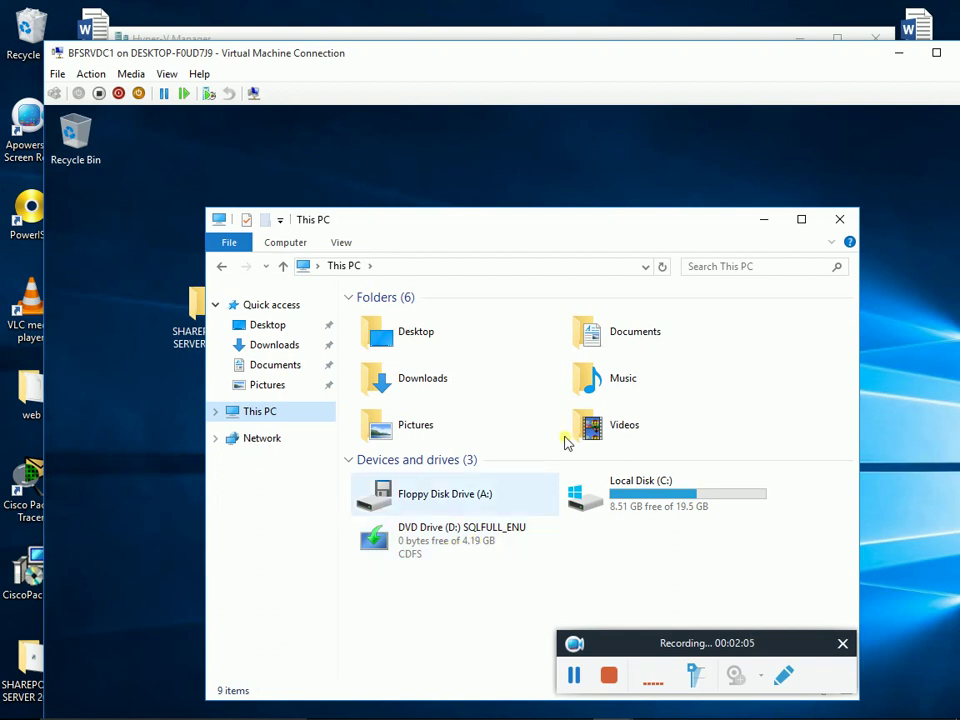
Return the virtual machine to full screen and run the setup program from the SQLFULL_ENU DVD drive.
click(166, 76)
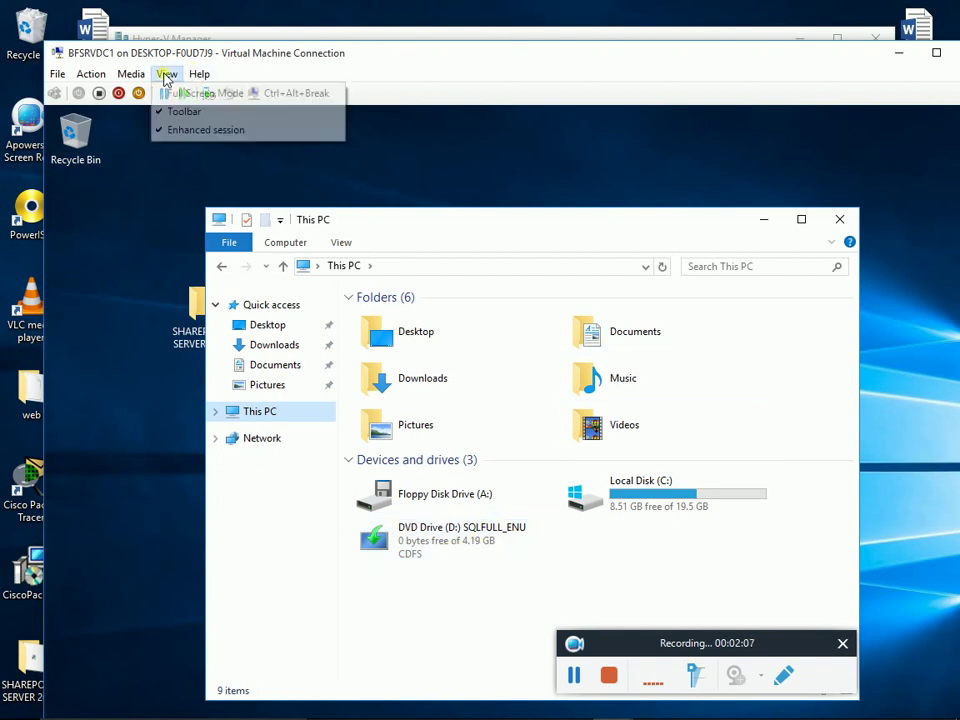
click(168, 92)
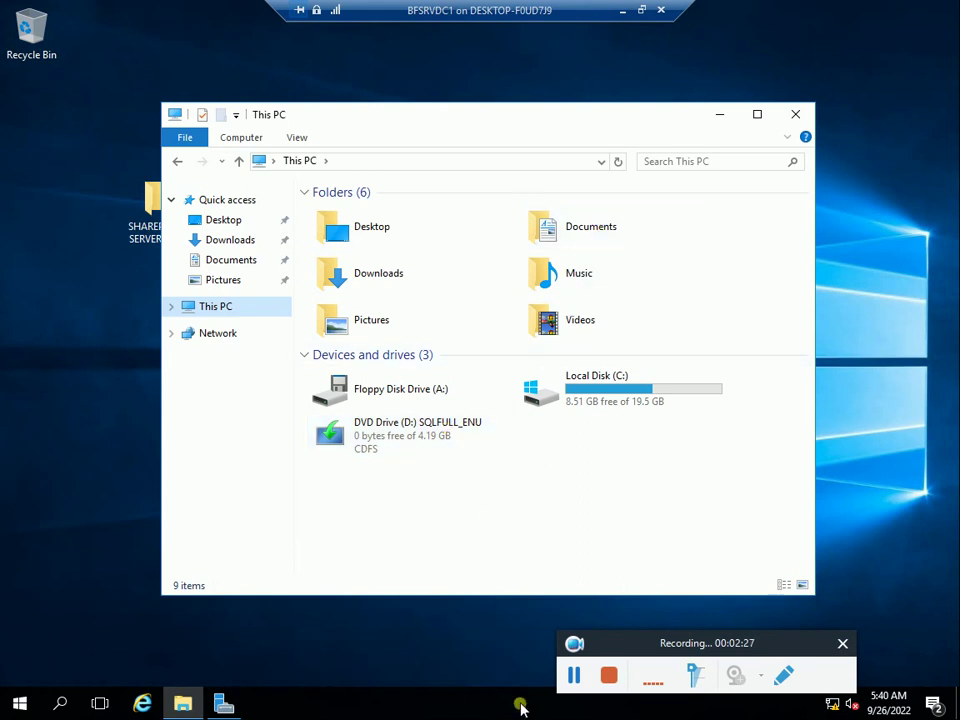
click(576, 680)
click(380, 433)
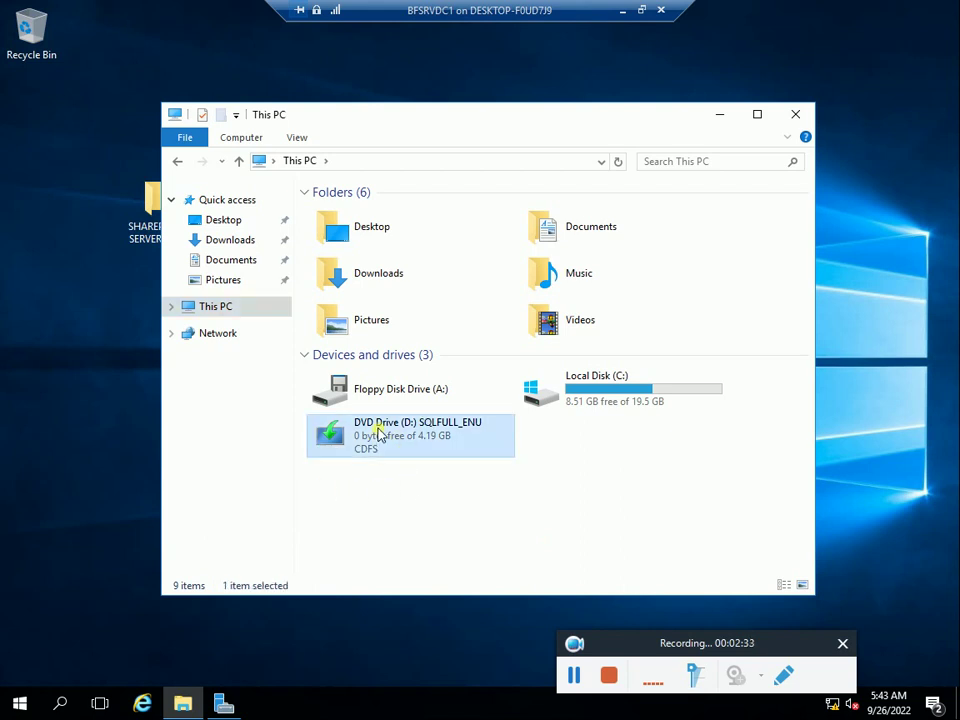
right_click(378, 432)
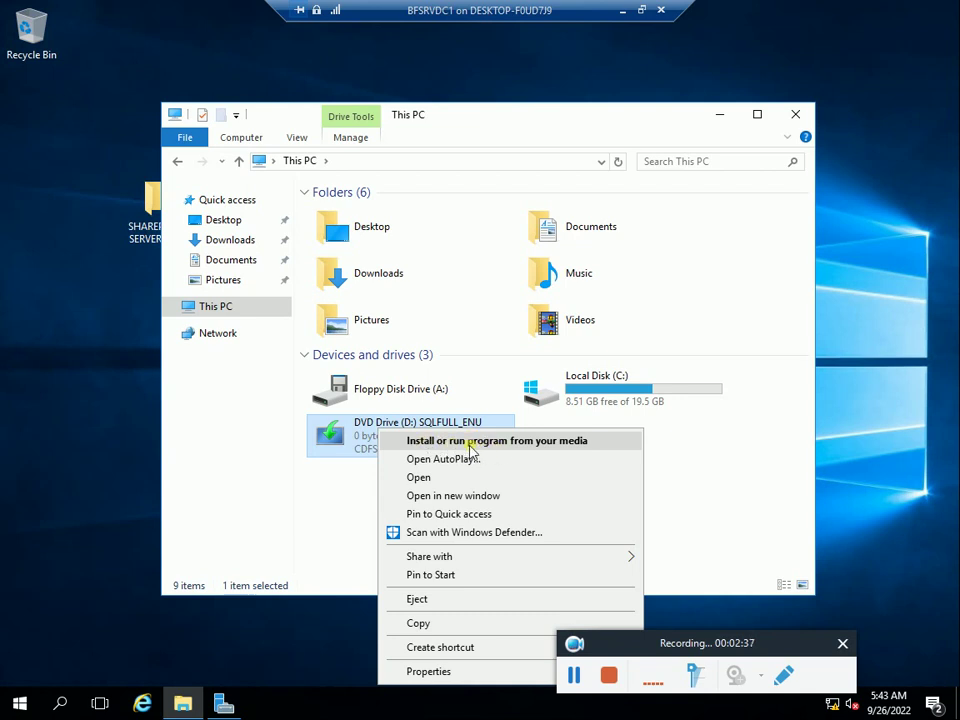
click(582, 444)
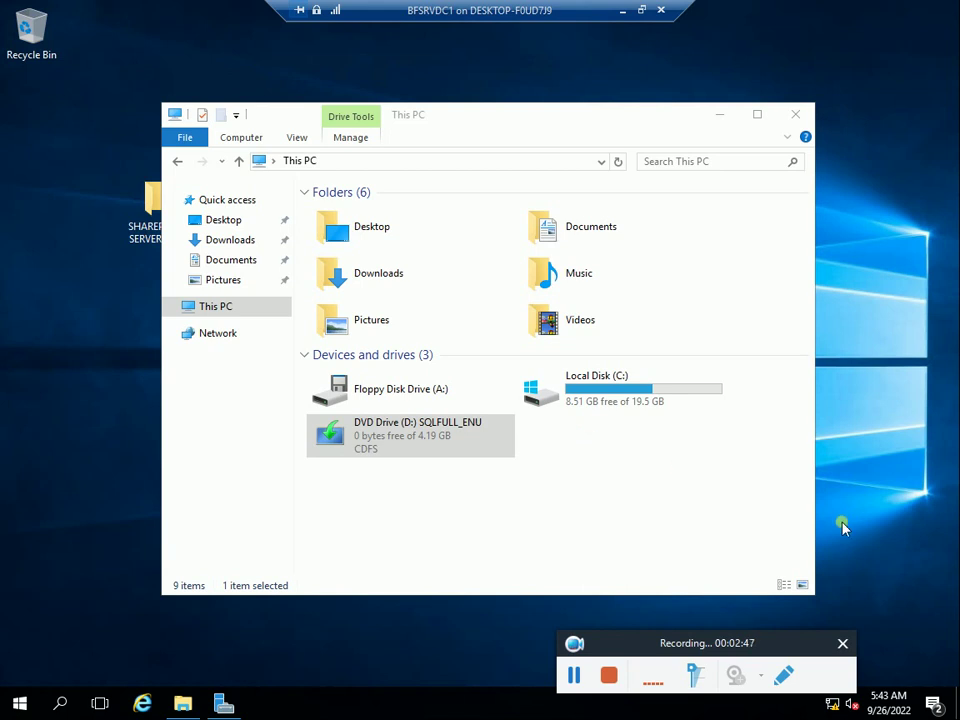
drag(729, 648, 648, 692)
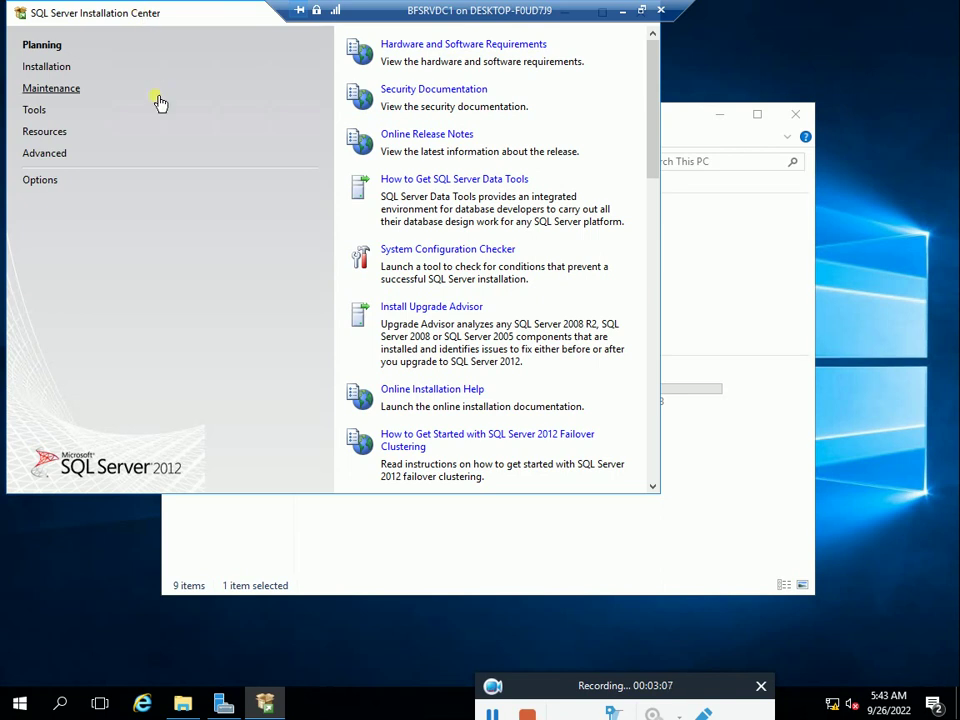
Start a new SQL Server stand-alone installation, show the Setup Support Rules details and continue to the product key page.
drag(197, 20, 272, 135)
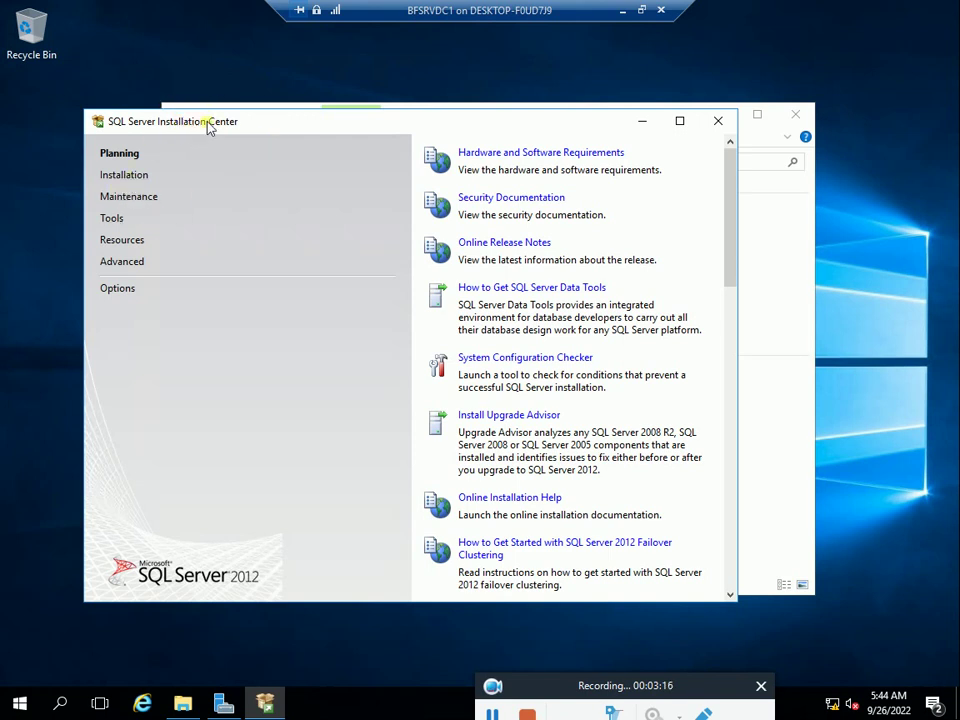
click(124, 176)
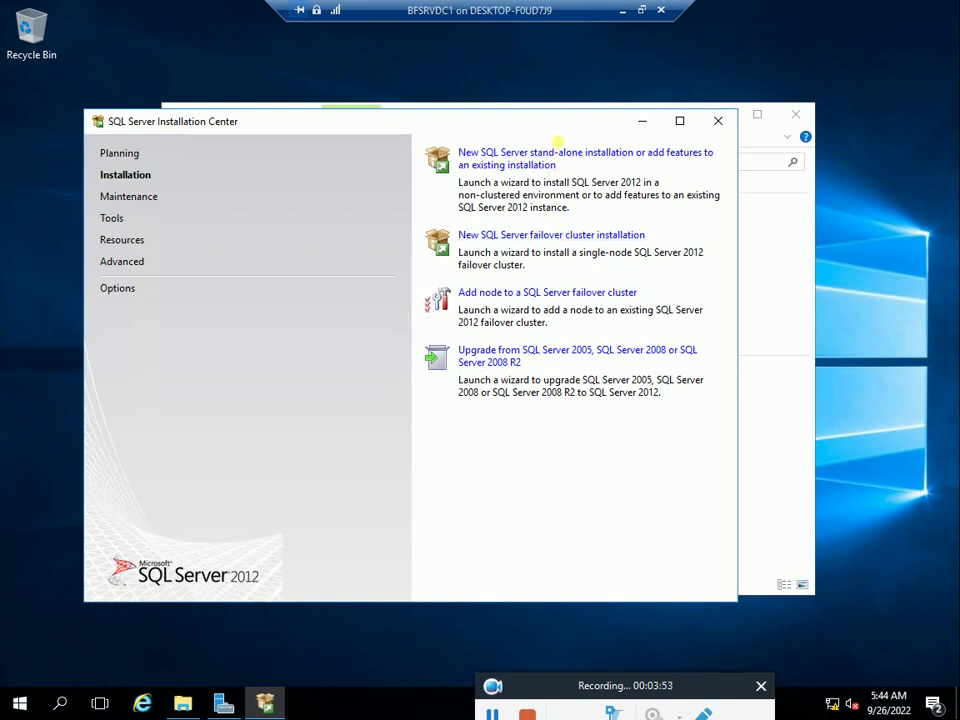
click(545, 157)
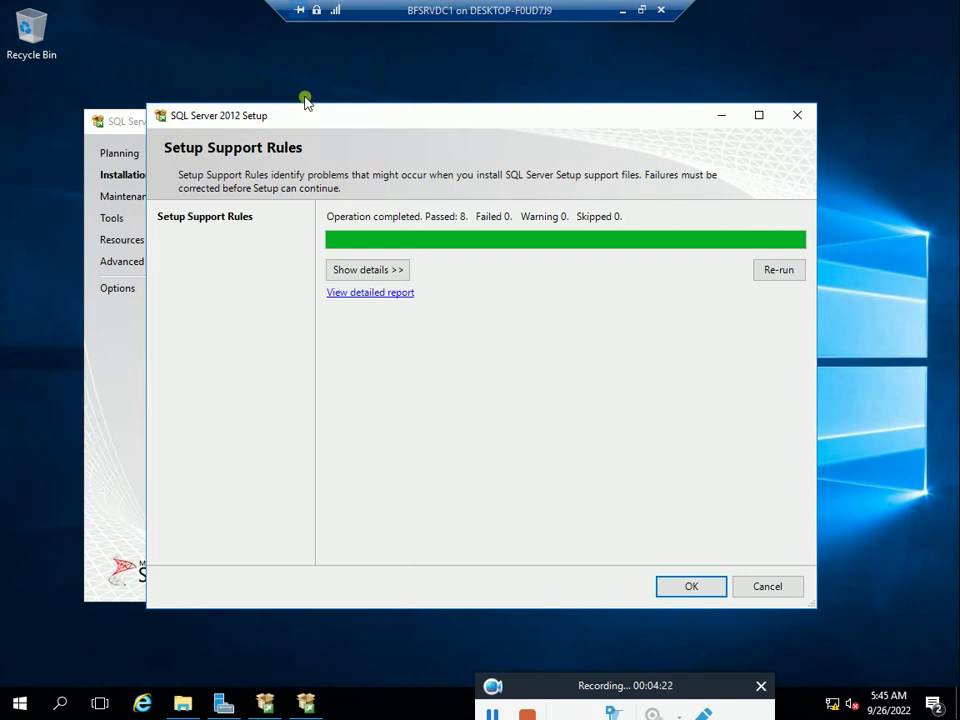
click(352, 272)
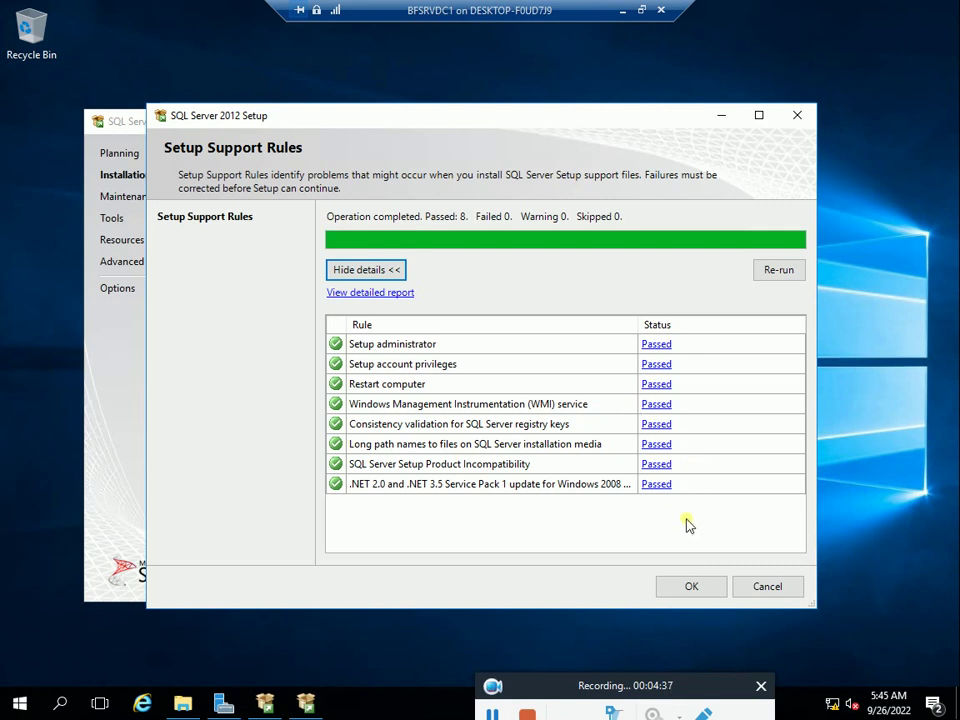
click(686, 585)
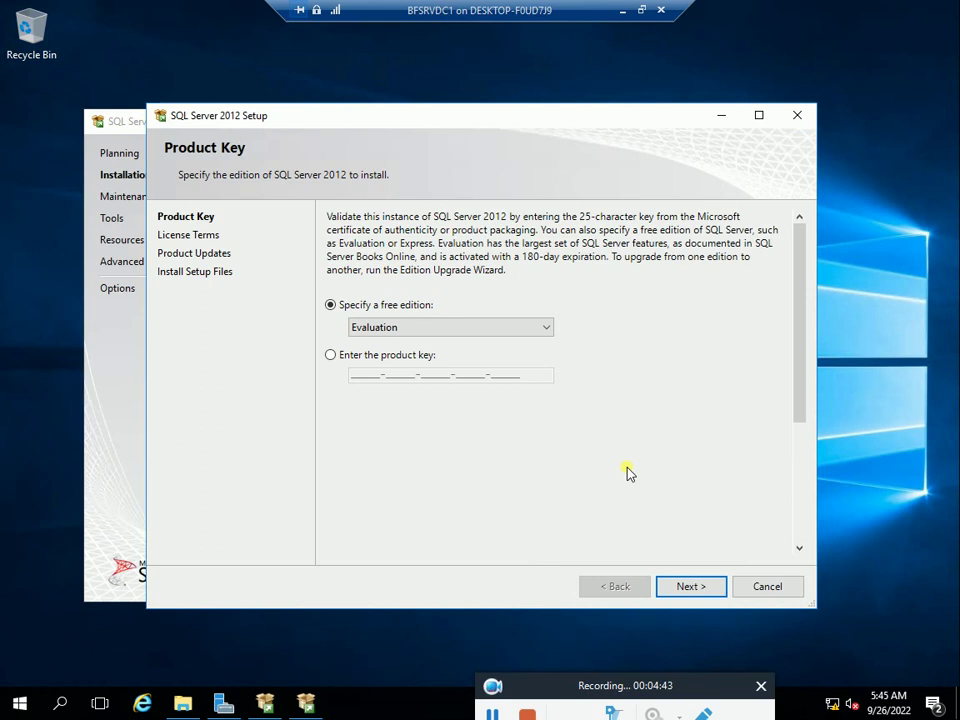
Specify the free Evaluation edition of SQL Server 2012 and continue to the license terms.
click(549, 328)
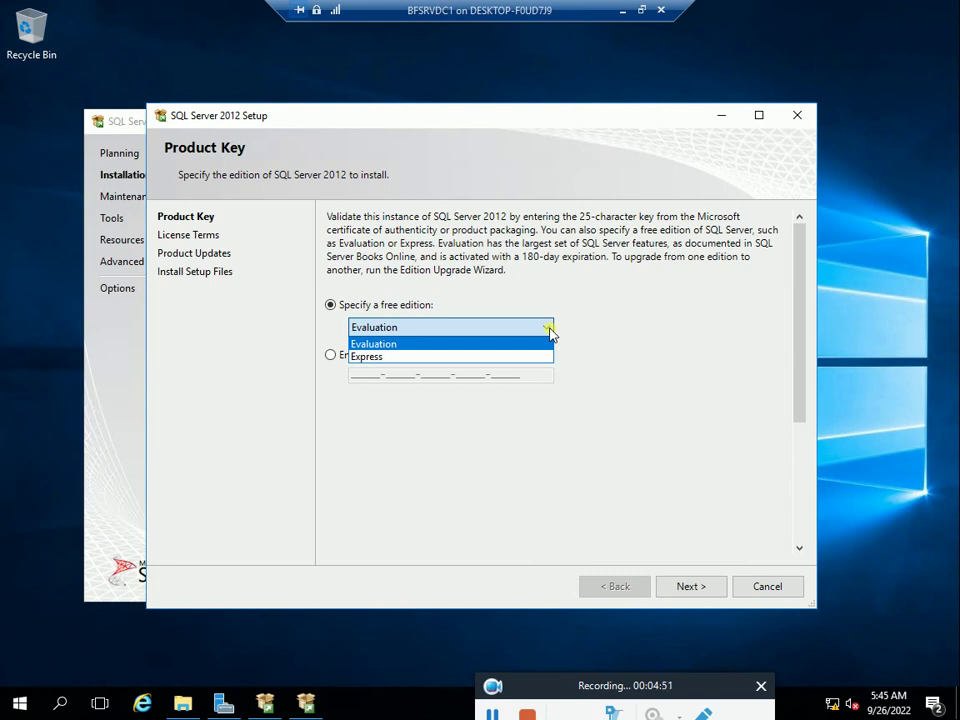
click(549, 329)
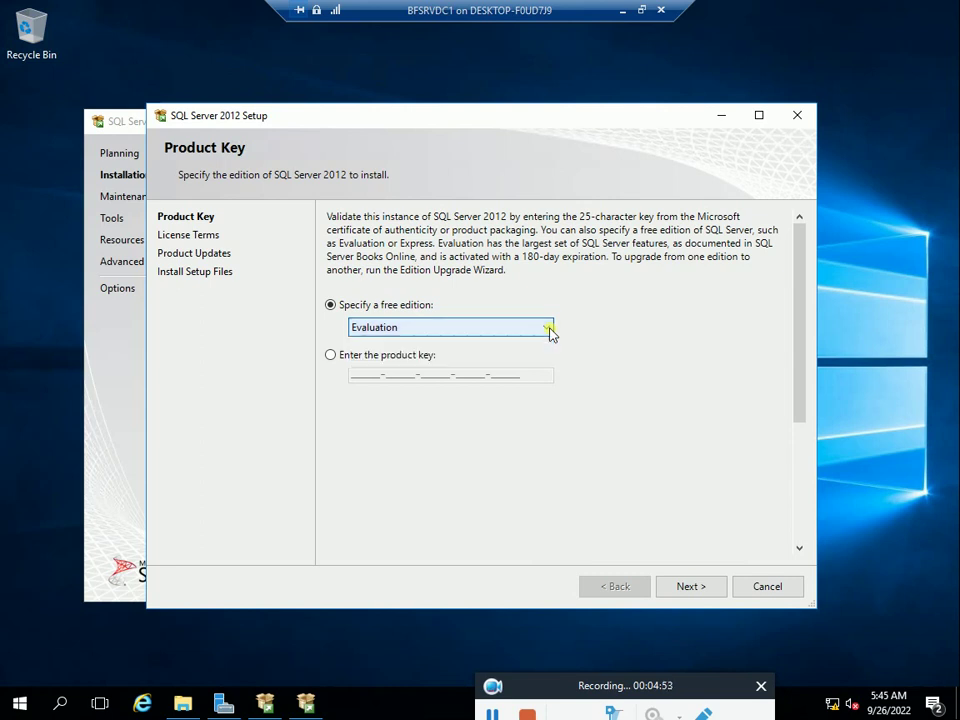
click(330, 355)
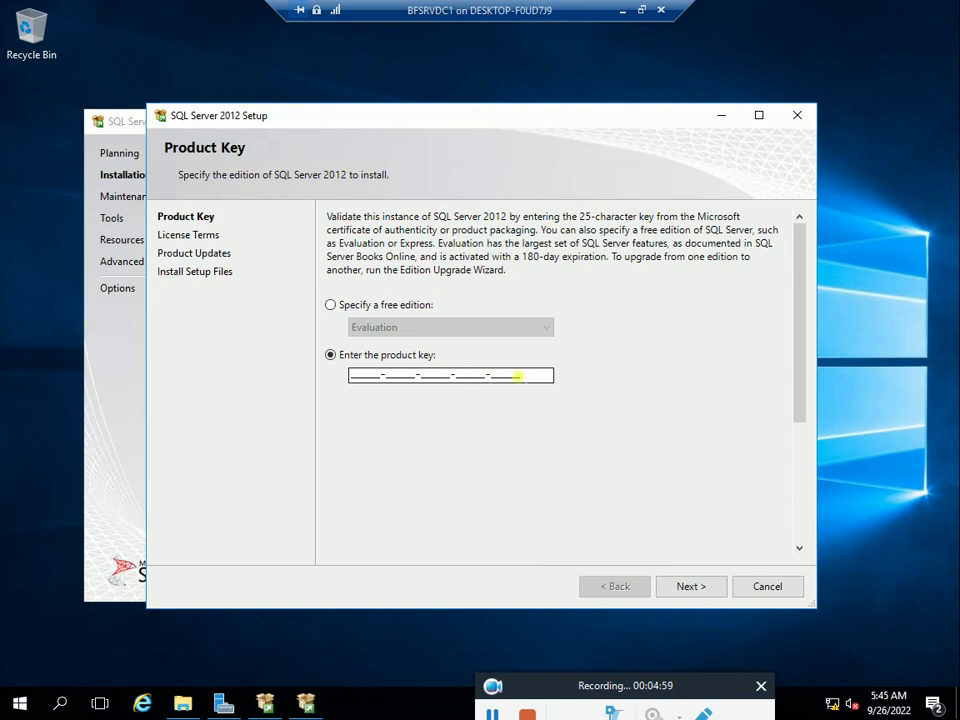
click(331, 305)
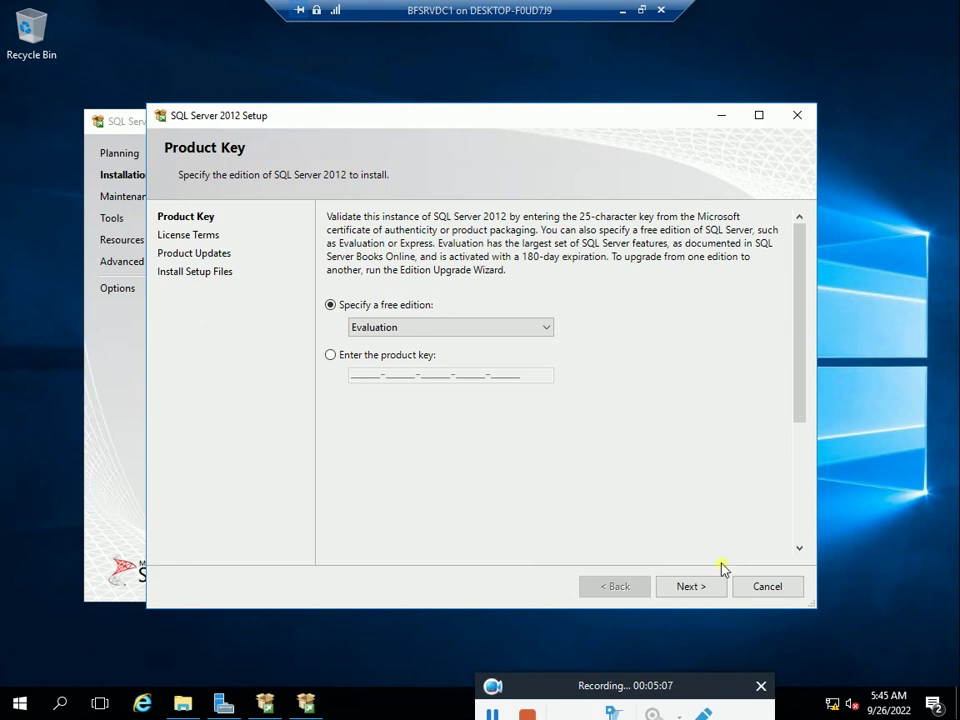
click(694, 586)
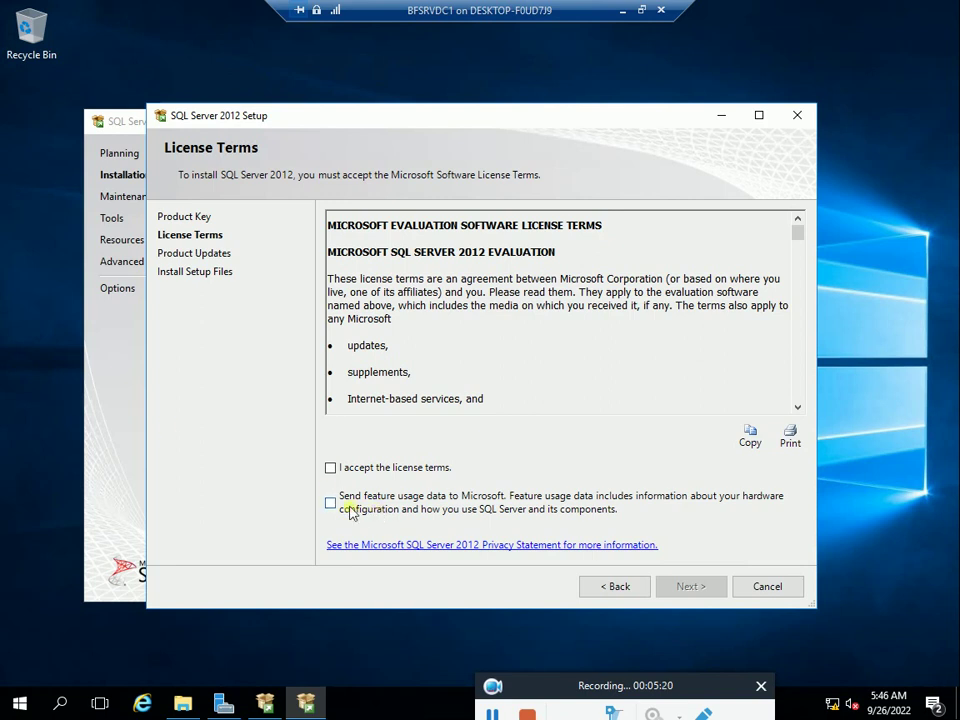
Accept the license terms and continue past the product updates to install the setup files.
click(331, 467)
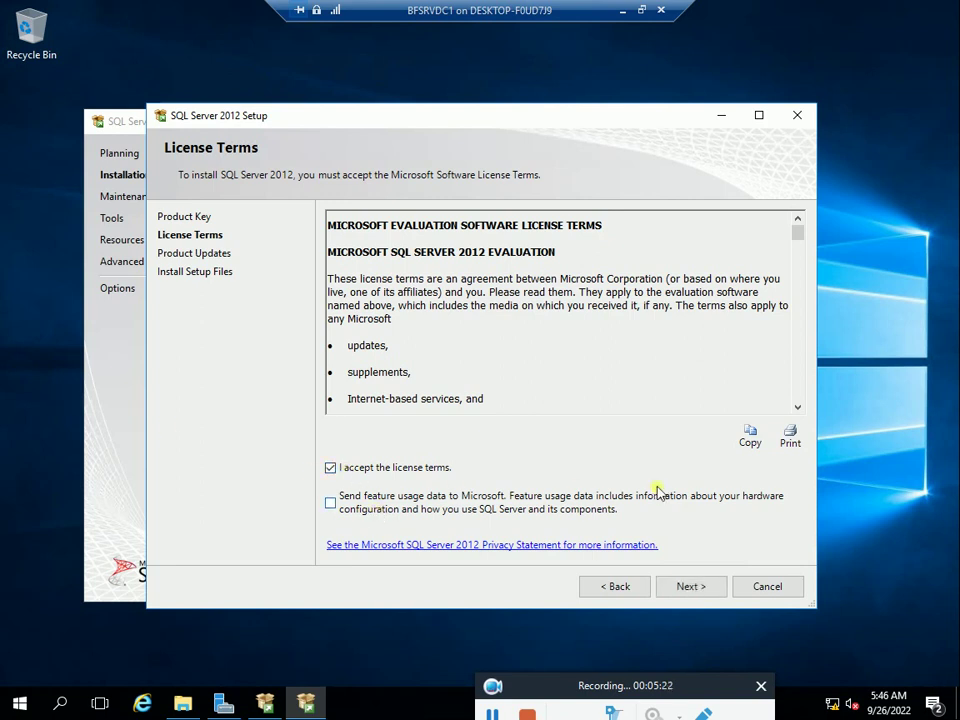
click(702, 586)
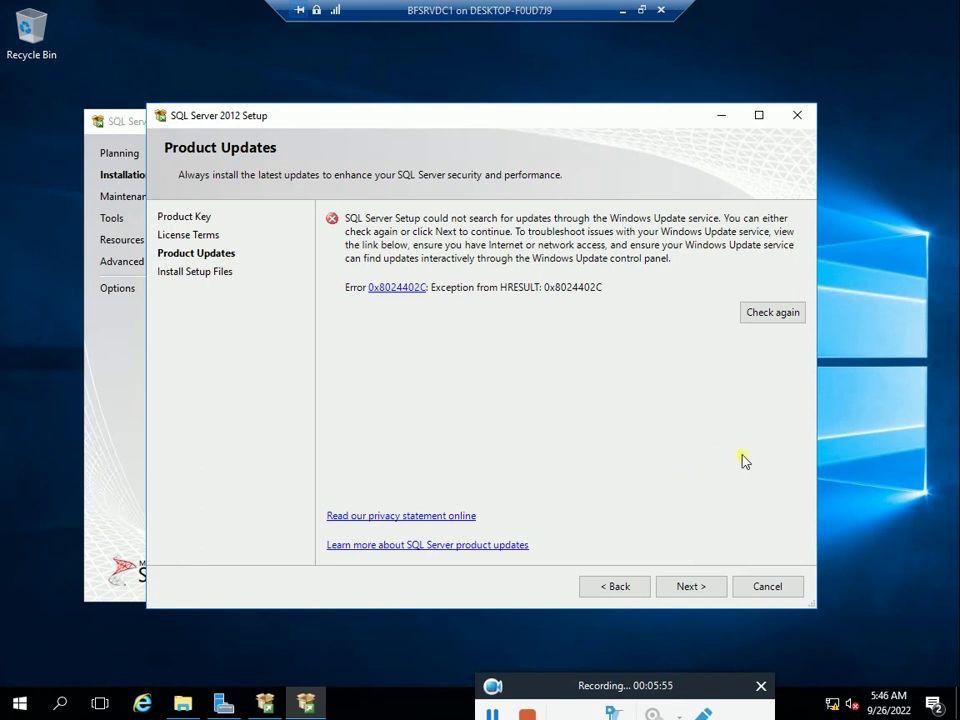
click(693, 587)
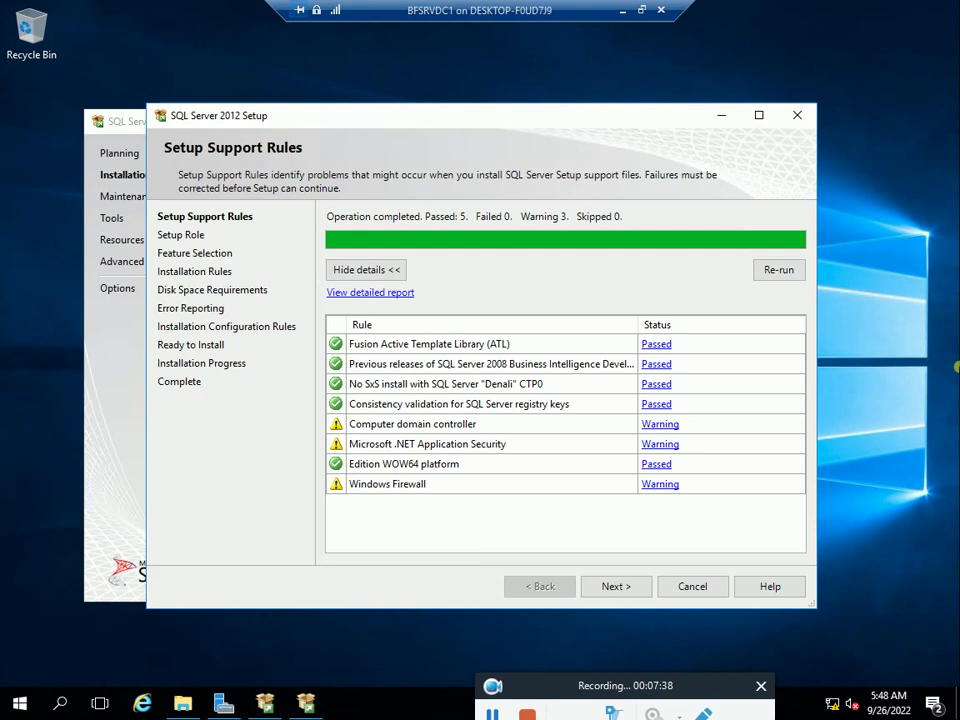
Continue past the support rules with the SQL Server Feature Installation role and select Database Engine Services.
click(617, 587)
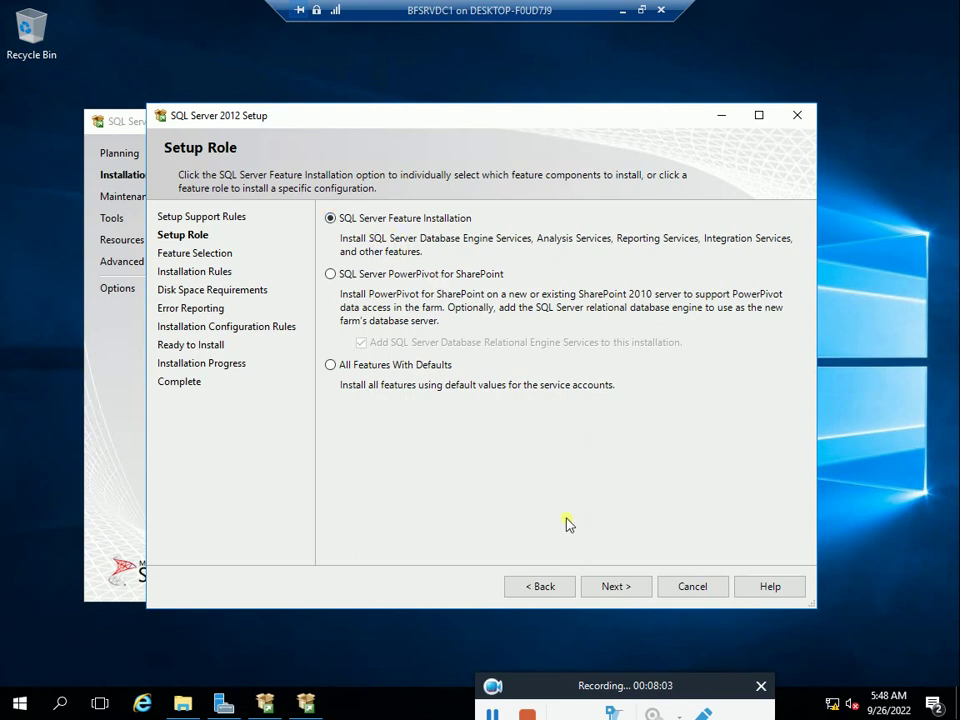
click(615, 586)
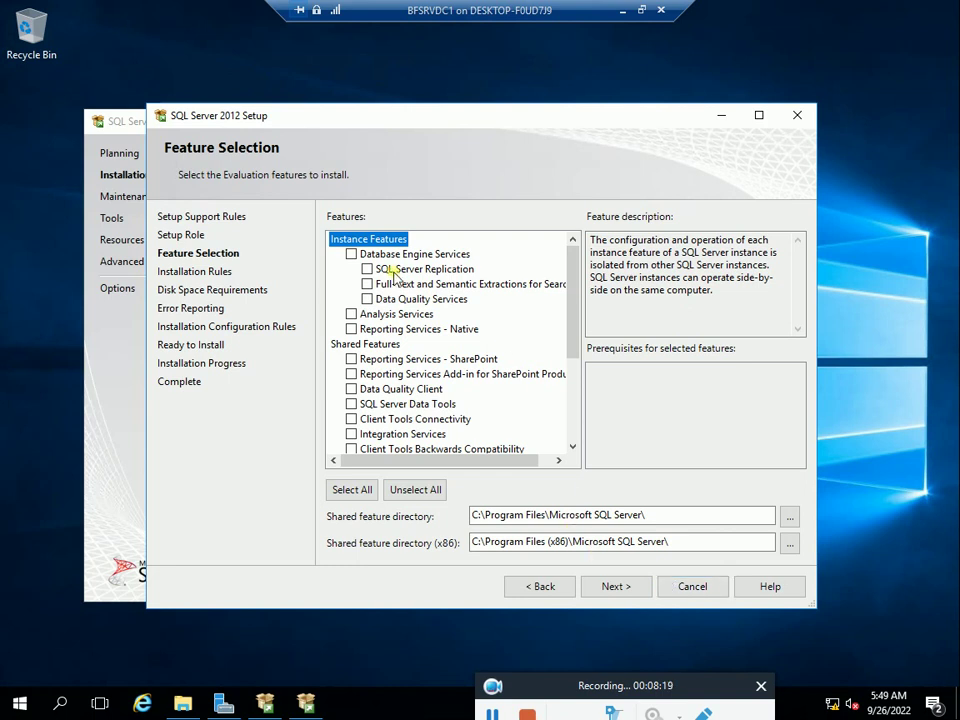
click(351, 255)
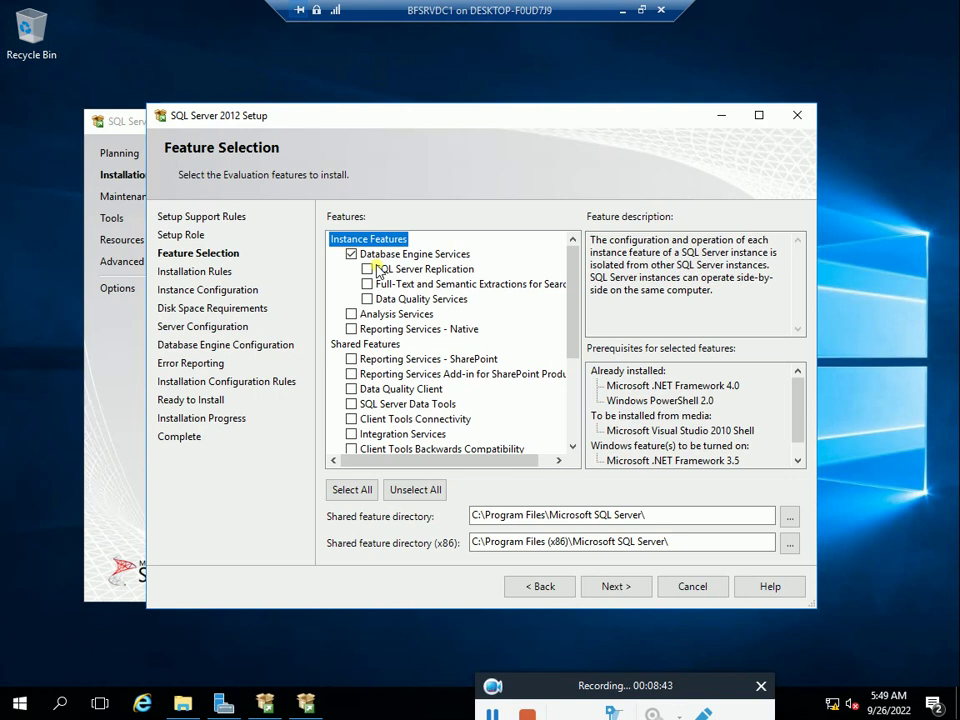
Add Management Tools - Complete to the selected features and continue to the installation rules.
click(573, 447)
click(573, 447)
click(573, 447)
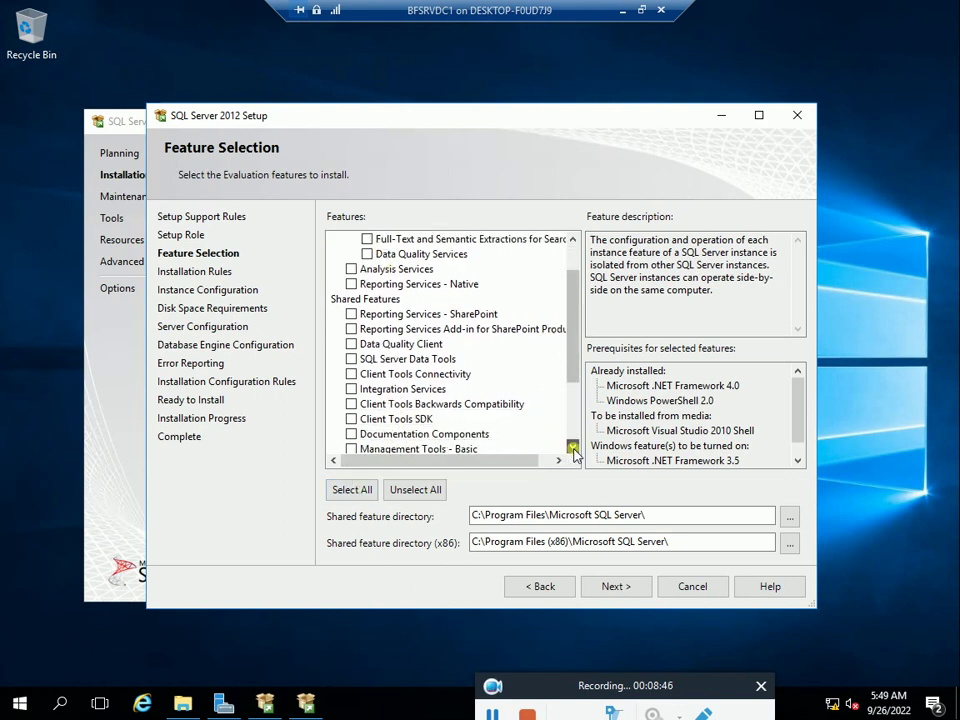
click(573, 447)
click(574, 448)
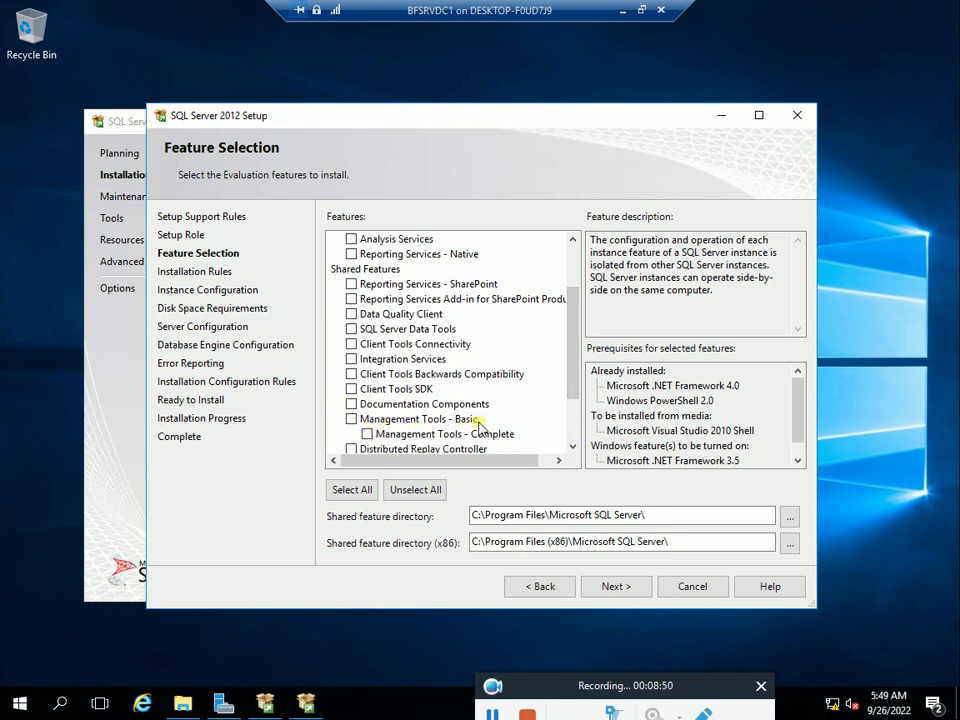
click(367, 434)
click(573, 446)
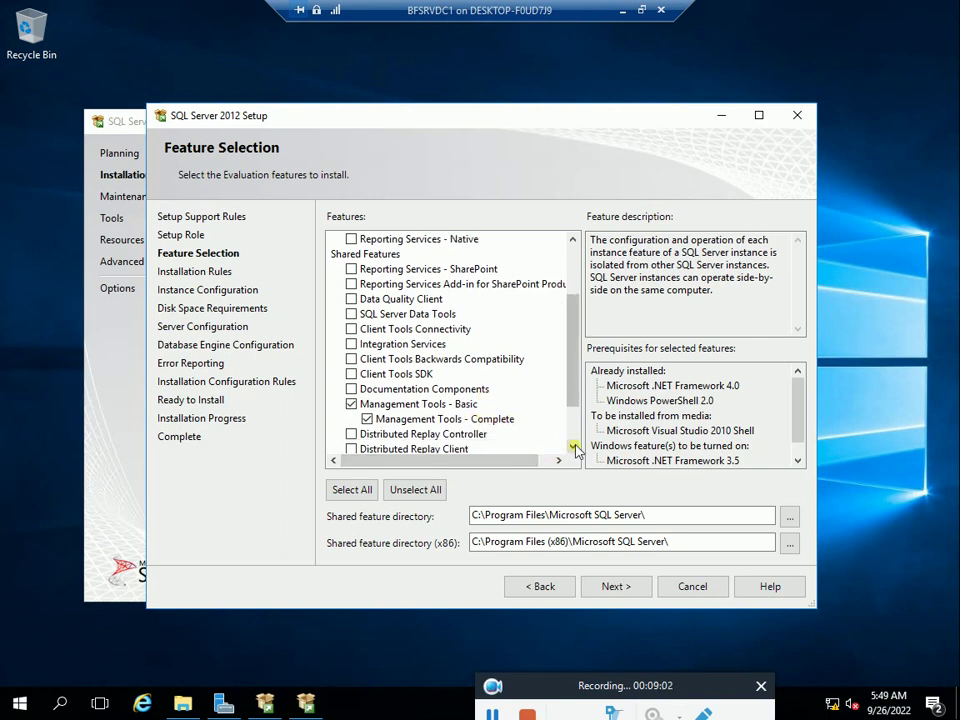
click(618, 587)
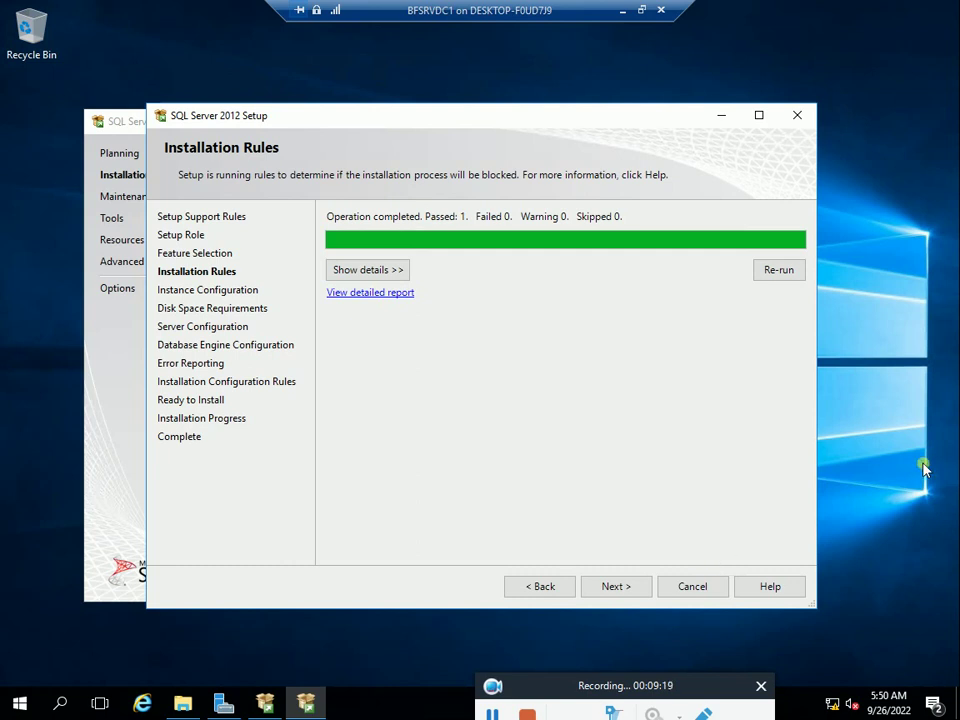
Show the installation rule details, then keep the default instance with ID MSSQLSERVER and continue to the server configuration.
click(390, 270)
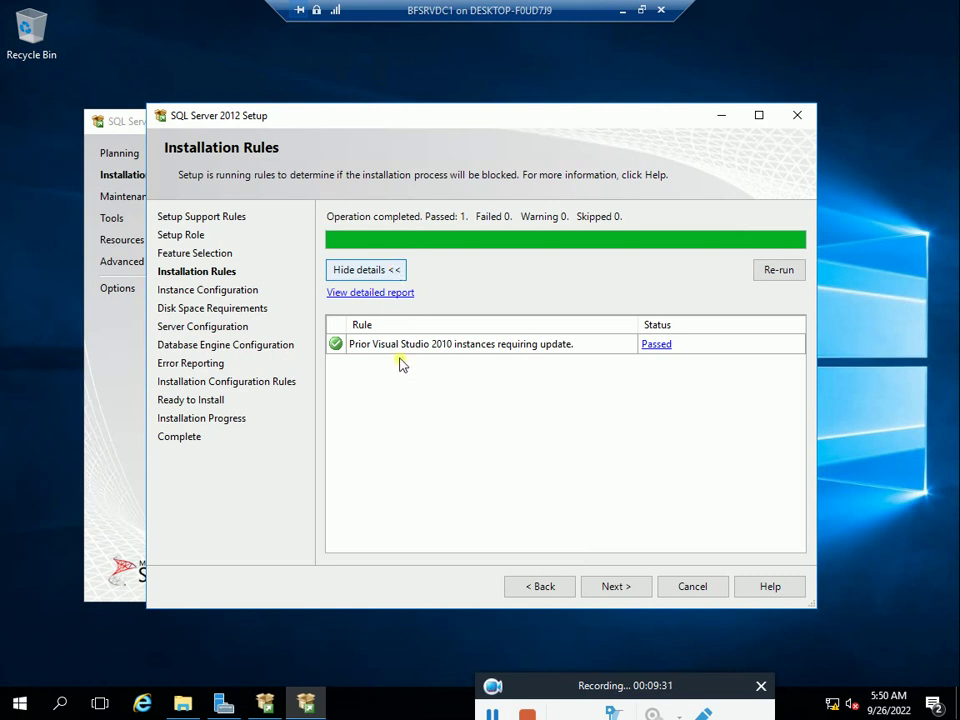
click(616, 587)
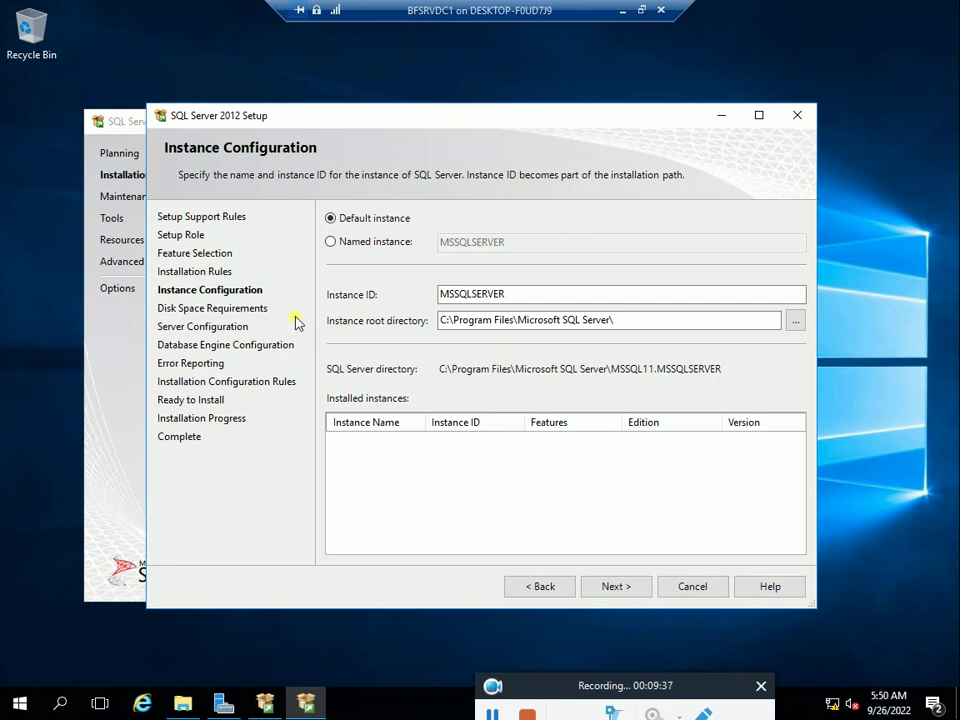
click(520, 294)
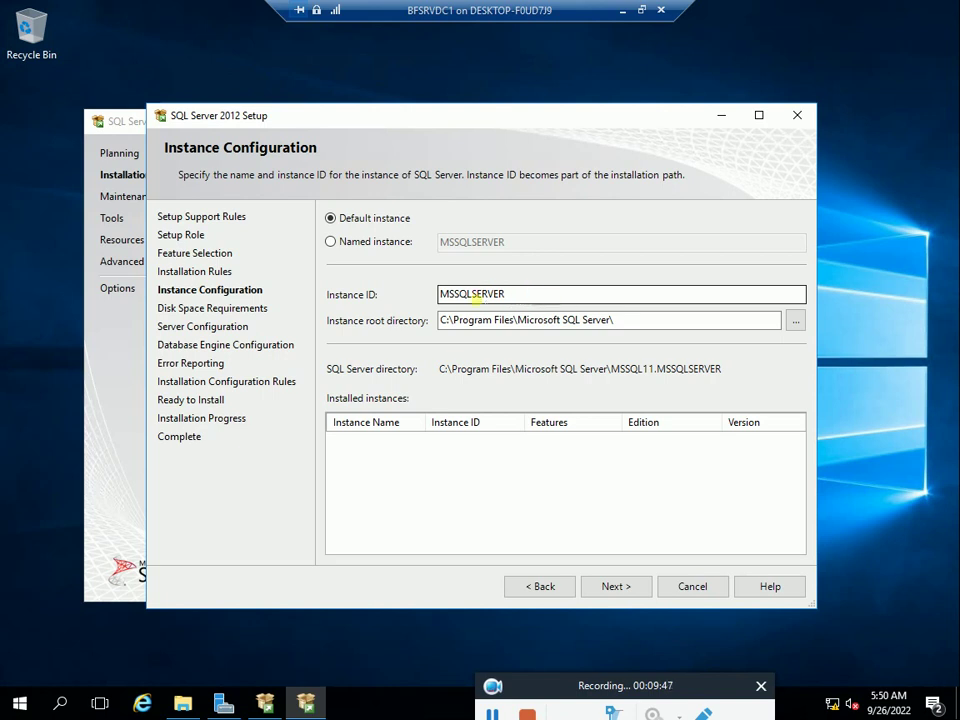
click(617, 586)
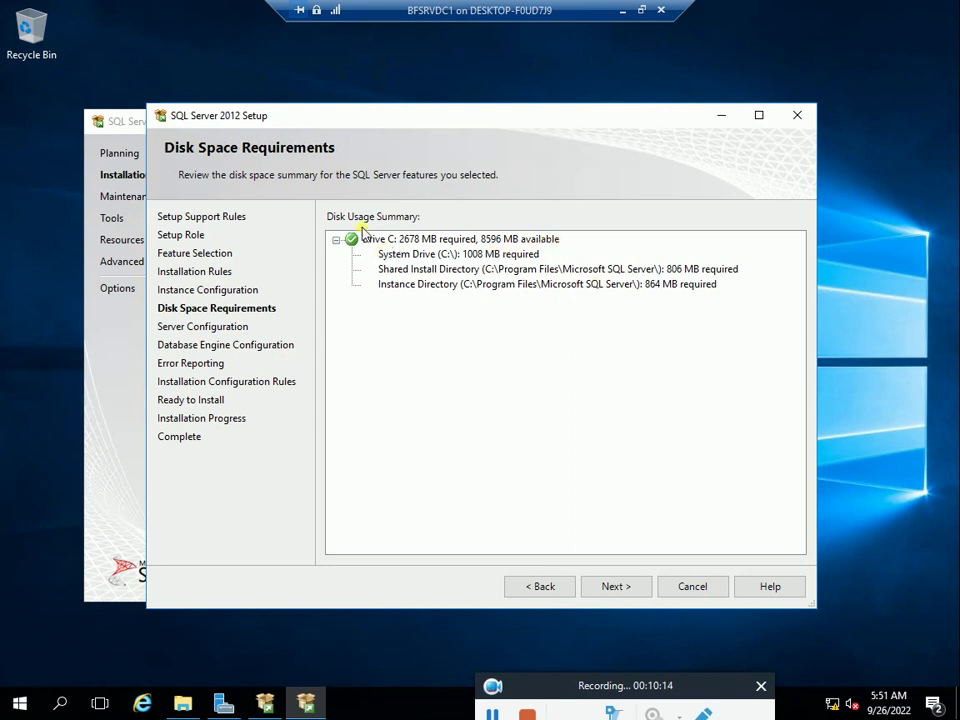
click(612, 590)
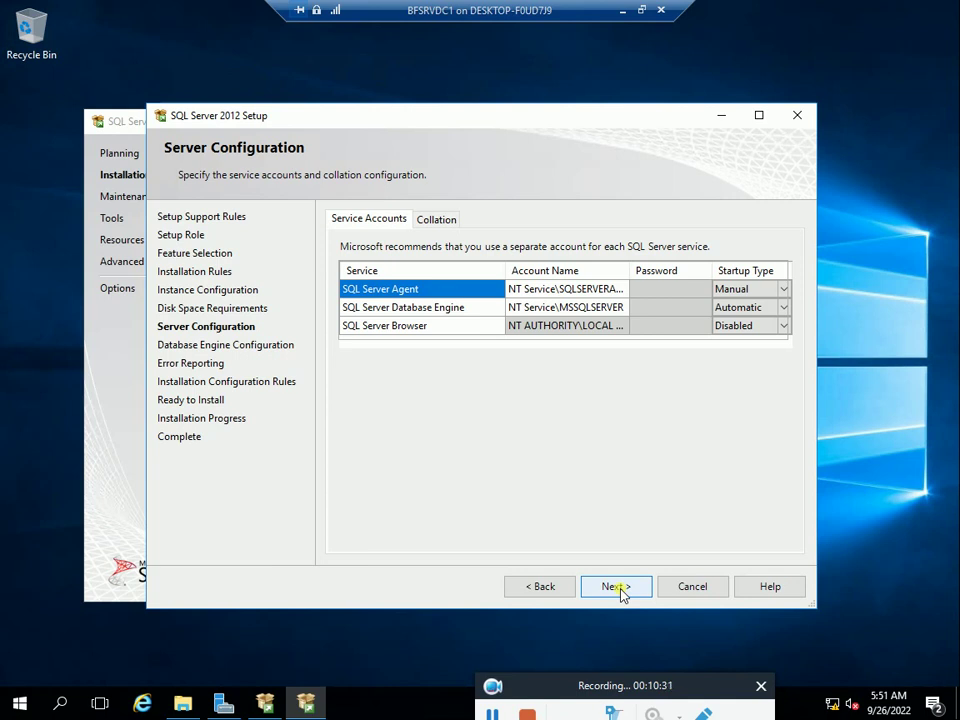
Set the startup type of SQL Server Agent and SQL Server Browser to Automatic and continue to the database engine configuration.
click(786, 290)
click(789, 287)
click(765, 306)
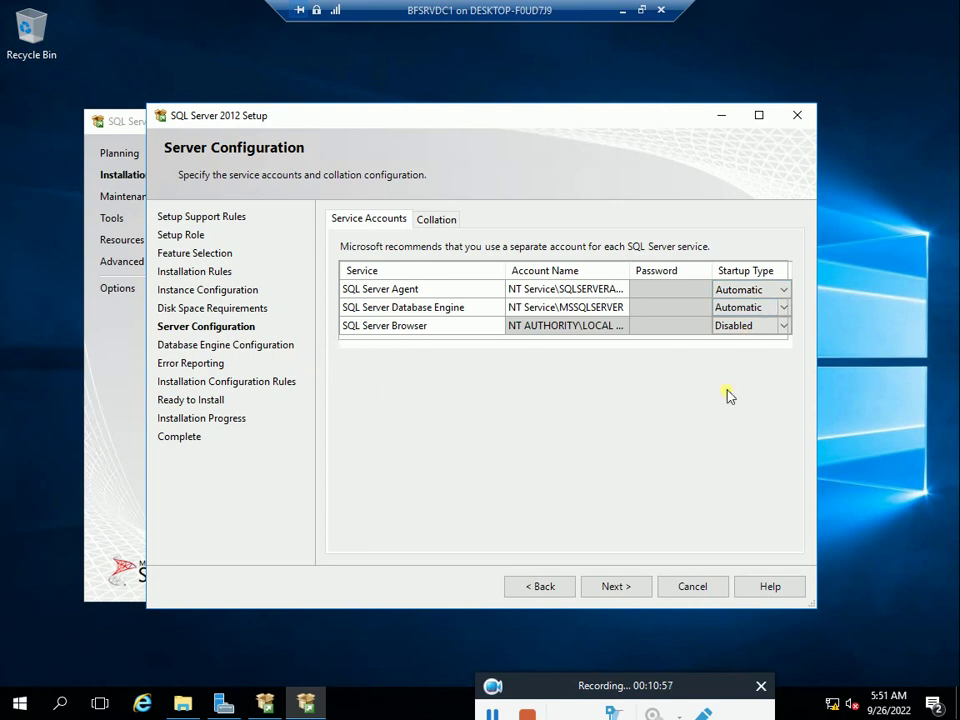
click(785, 326)
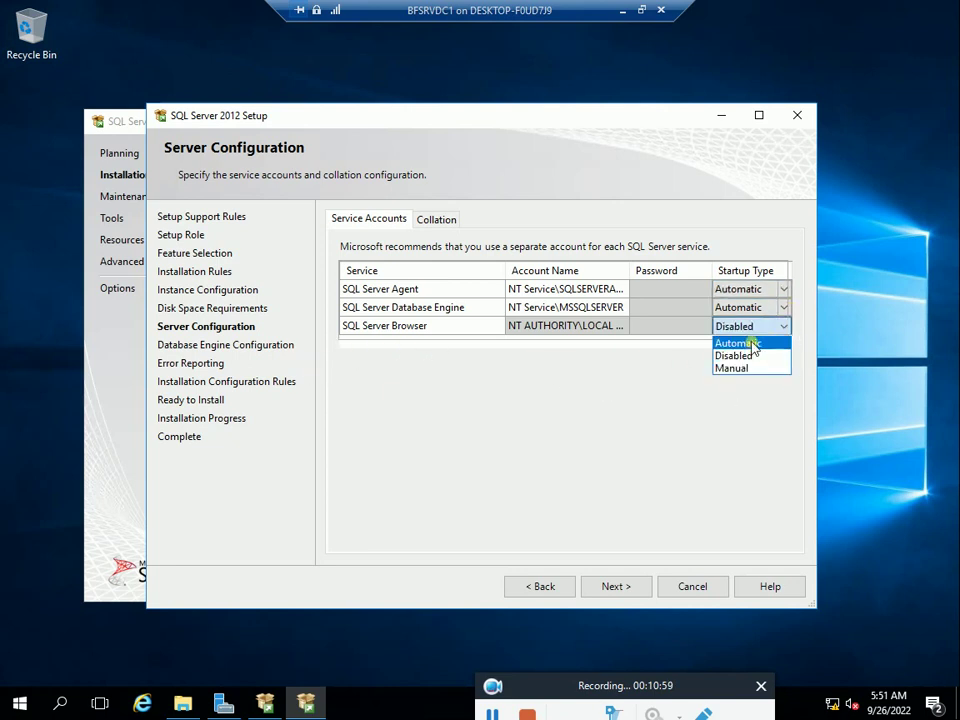
click(752, 342)
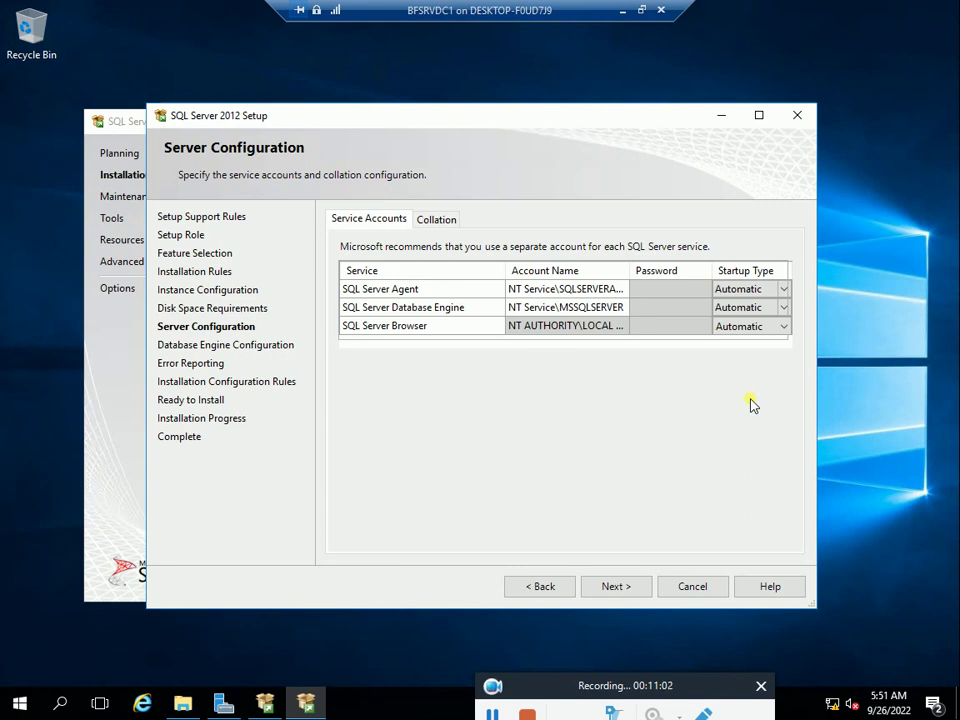
click(617, 585)
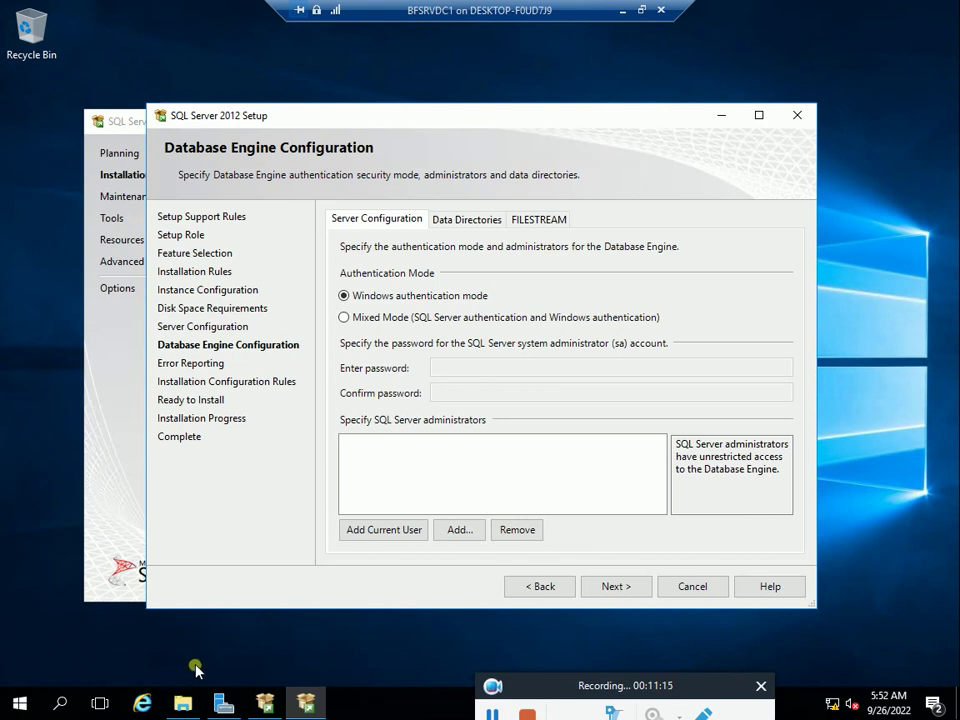
Add the current user as SQL Server administrator under Windows authentication mode and continue past error reporting without sending reports.
click(377, 537)
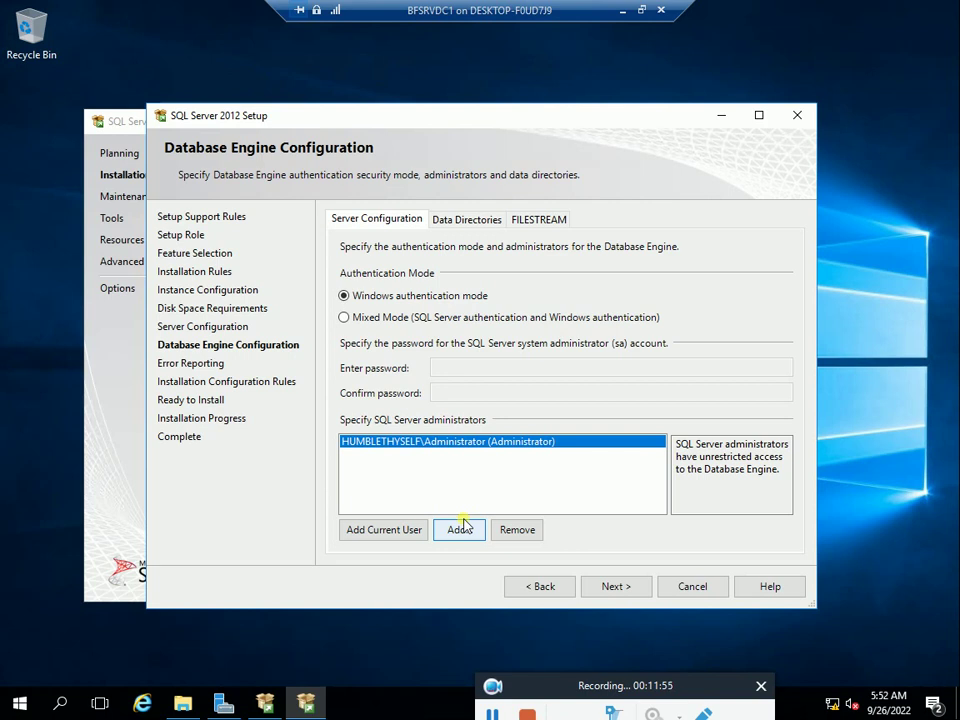
click(619, 589)
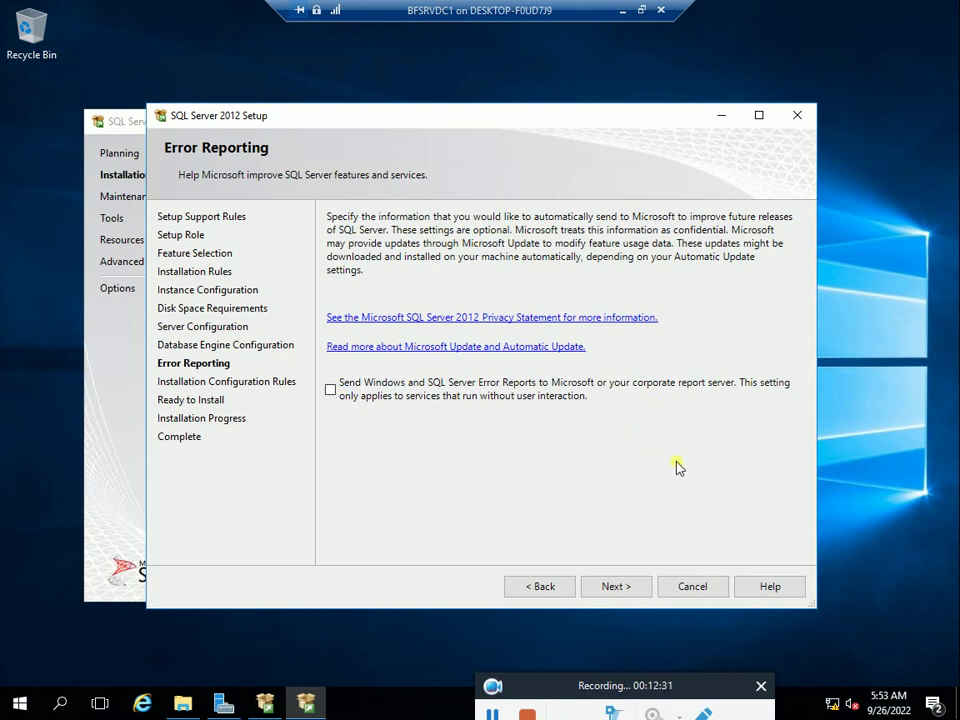
click(633, 583)
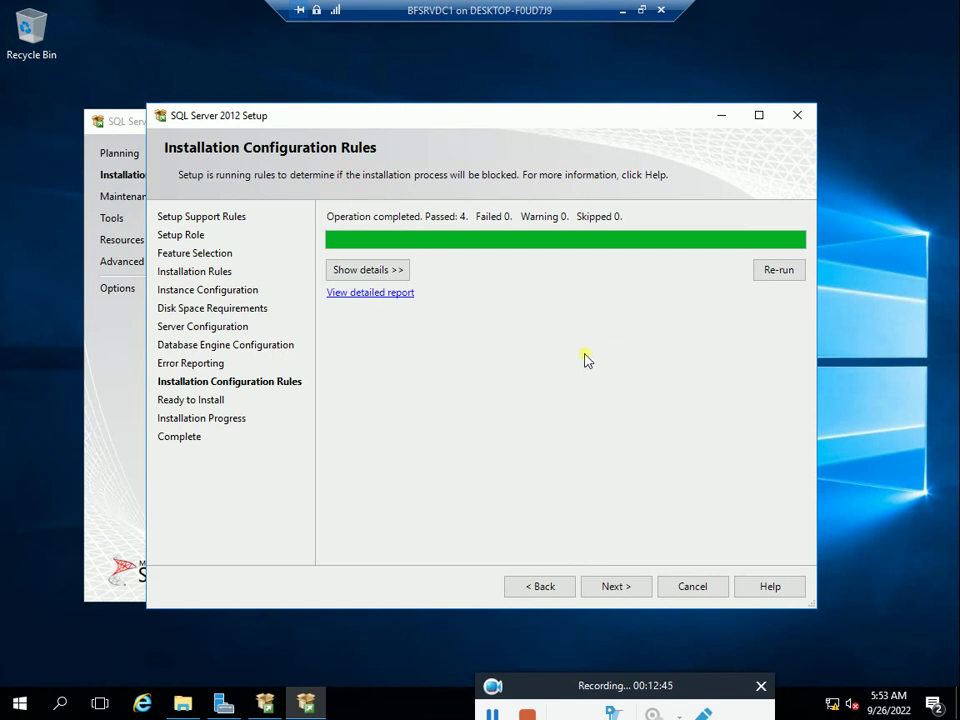
Show the installation configuration rule details and start the SQL Server 2012 installation.
click(381, 272)
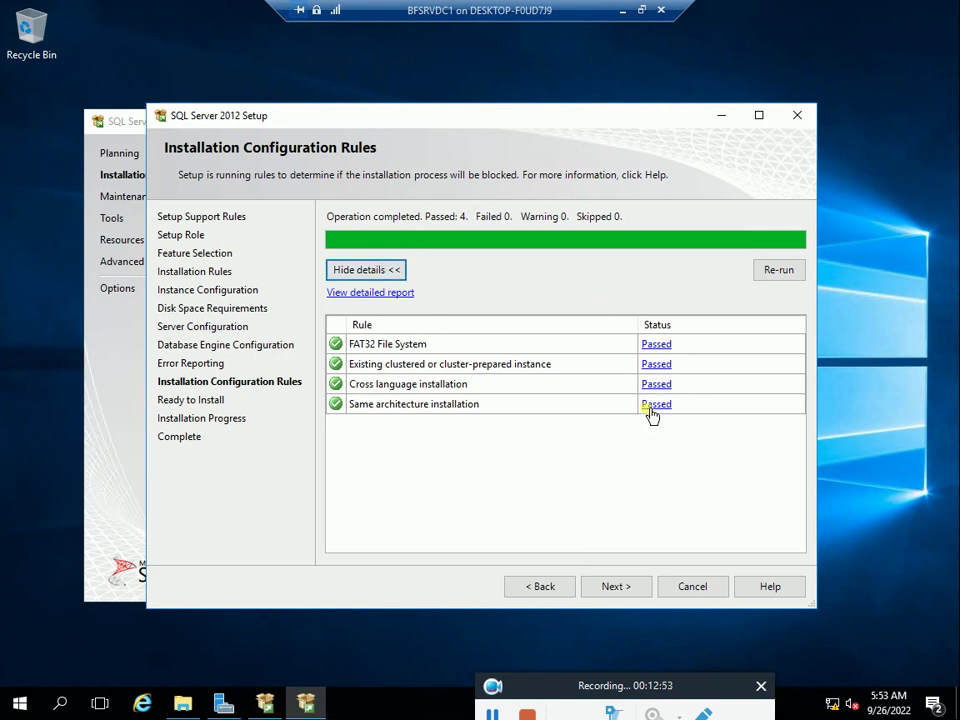
click(620, 590)
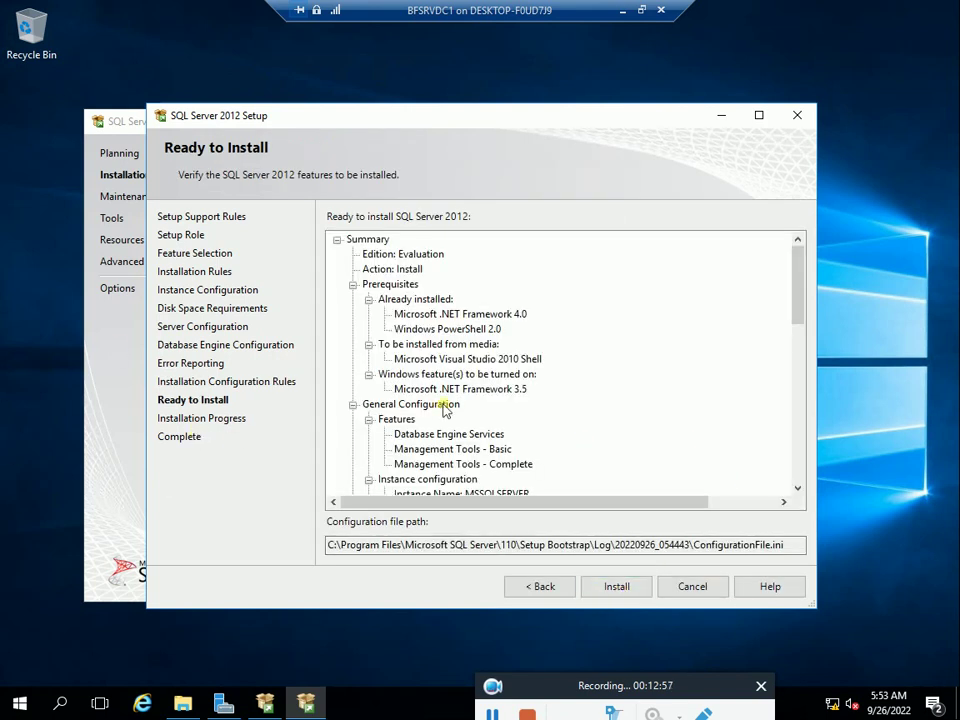
click(618, 588)
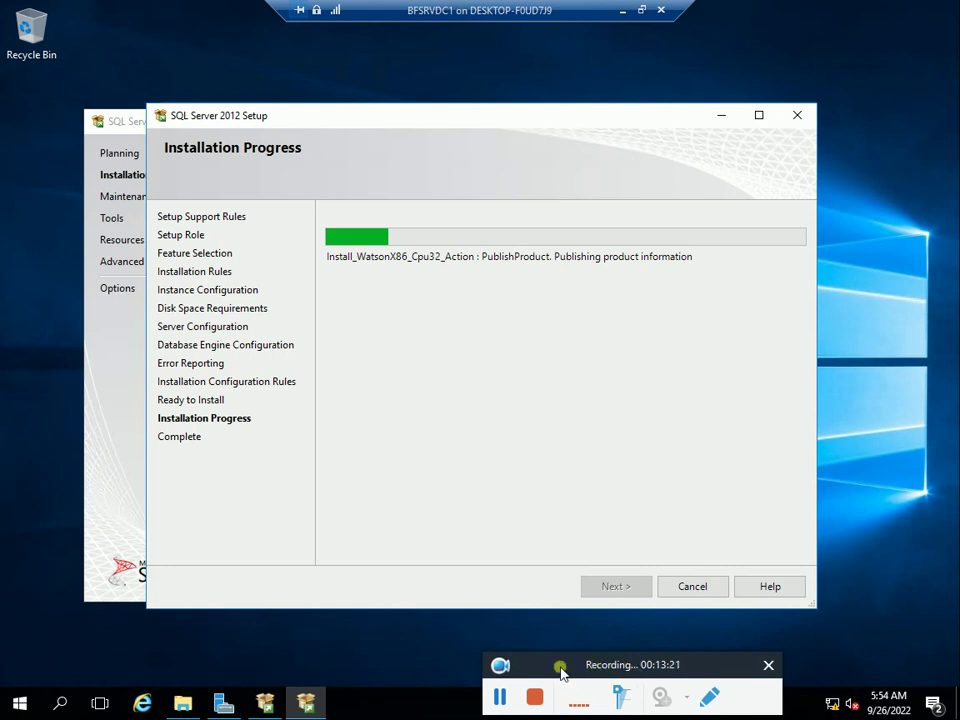
click(505, 697)
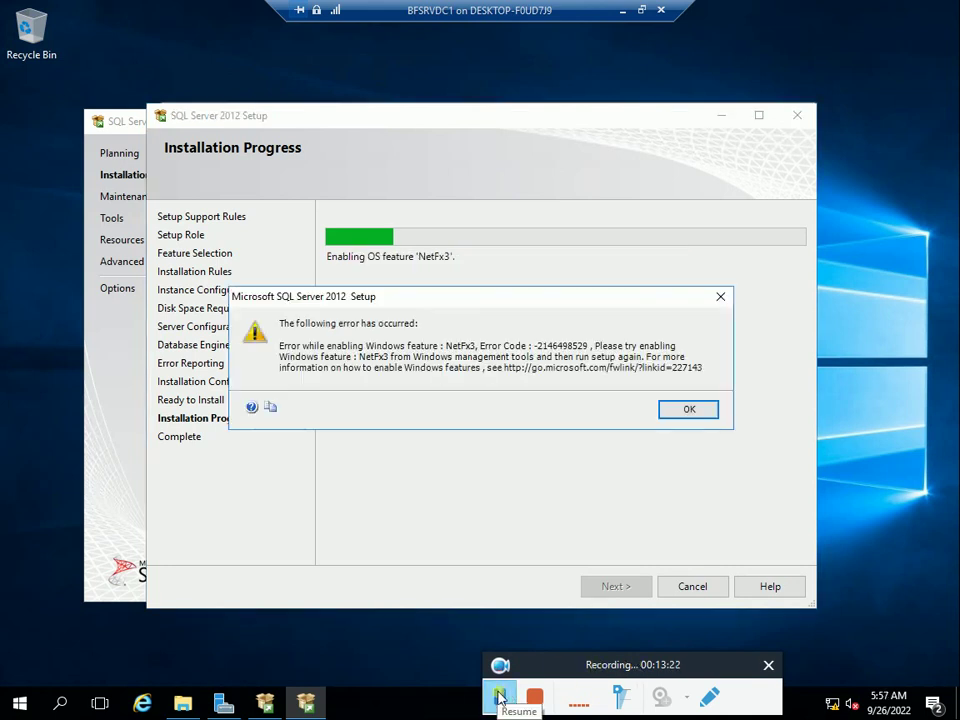
click(499, 694)
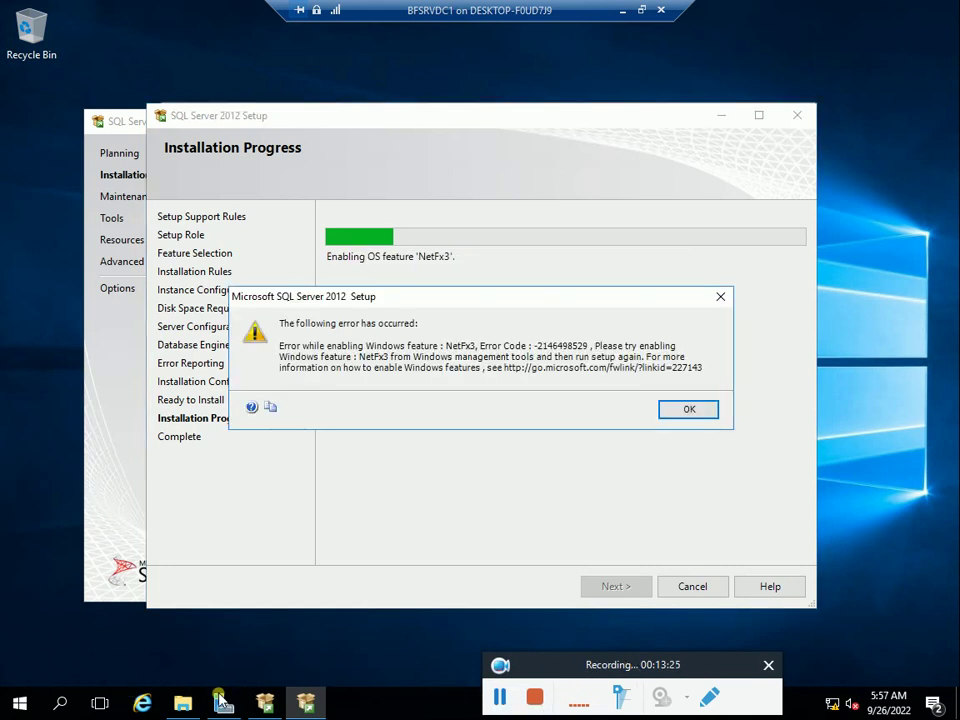
Switch to Server Manager and start the Add Roles and Features Wizard.
click(220, 699)
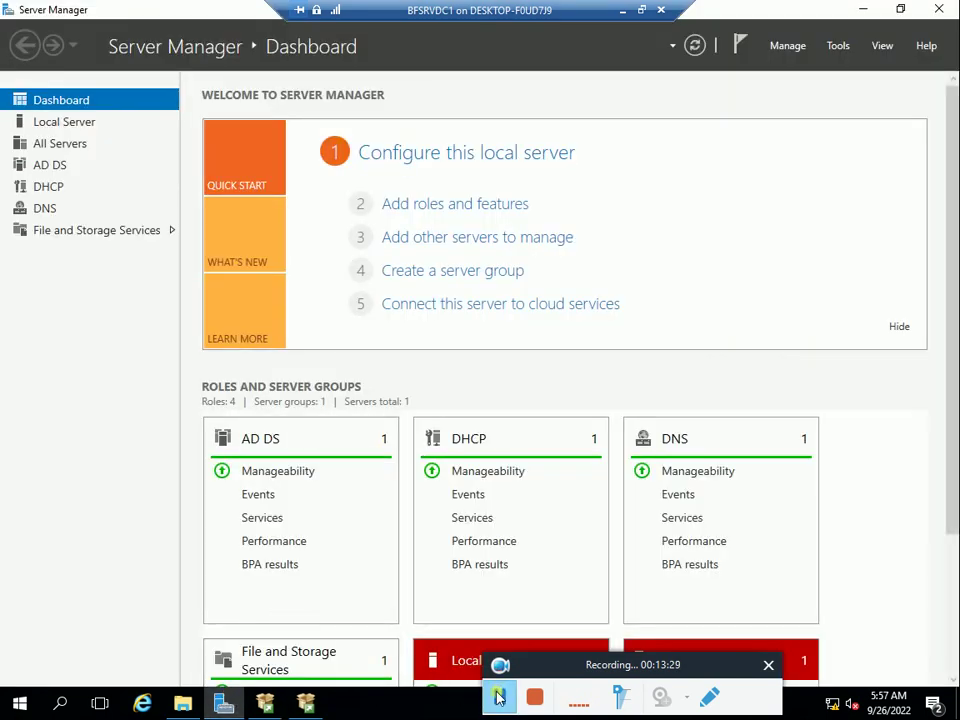
click(497, 695)
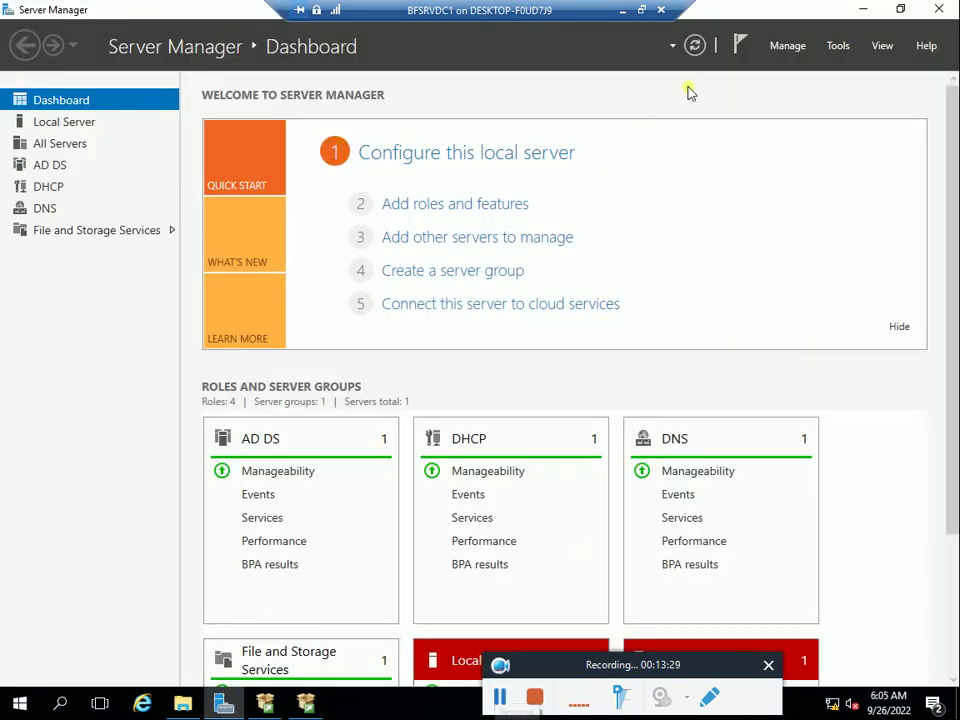
click(774, 47)
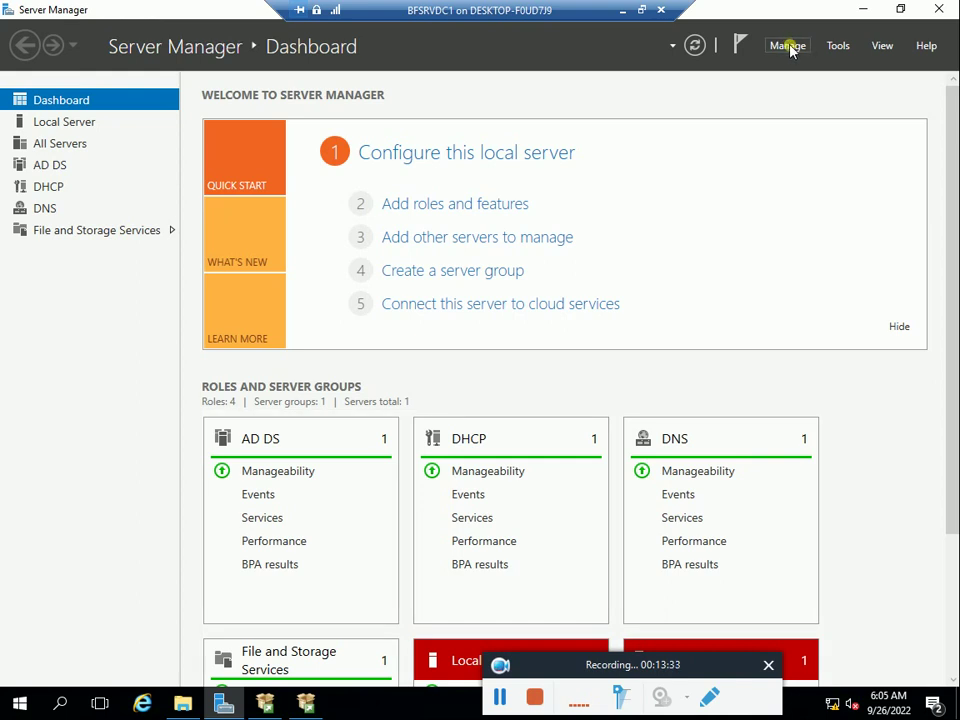
click(788, 45)
click(812, 68)
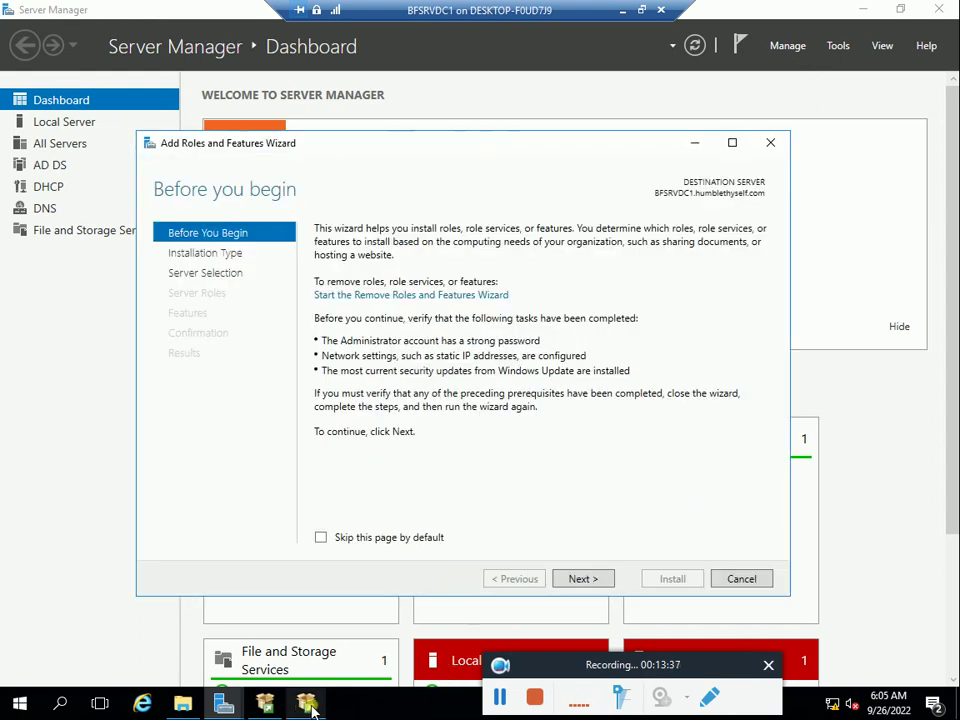
Review the NetFx3 error in the SQL Server 2012 Setup window and return to Server Manager.
mouse_move(305, 703)
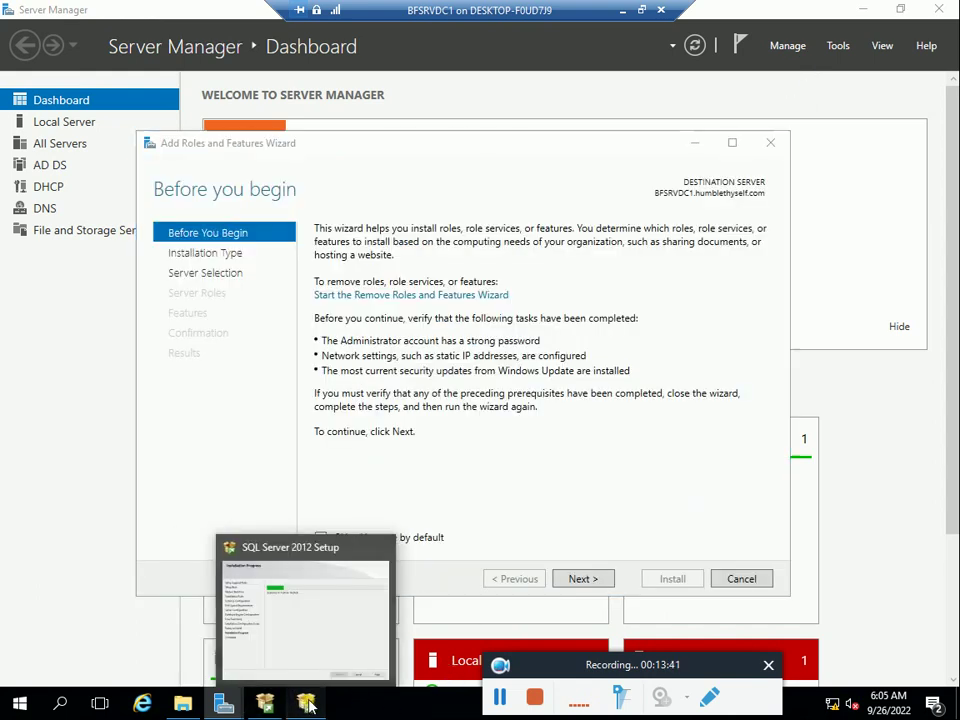
click(265, 610)
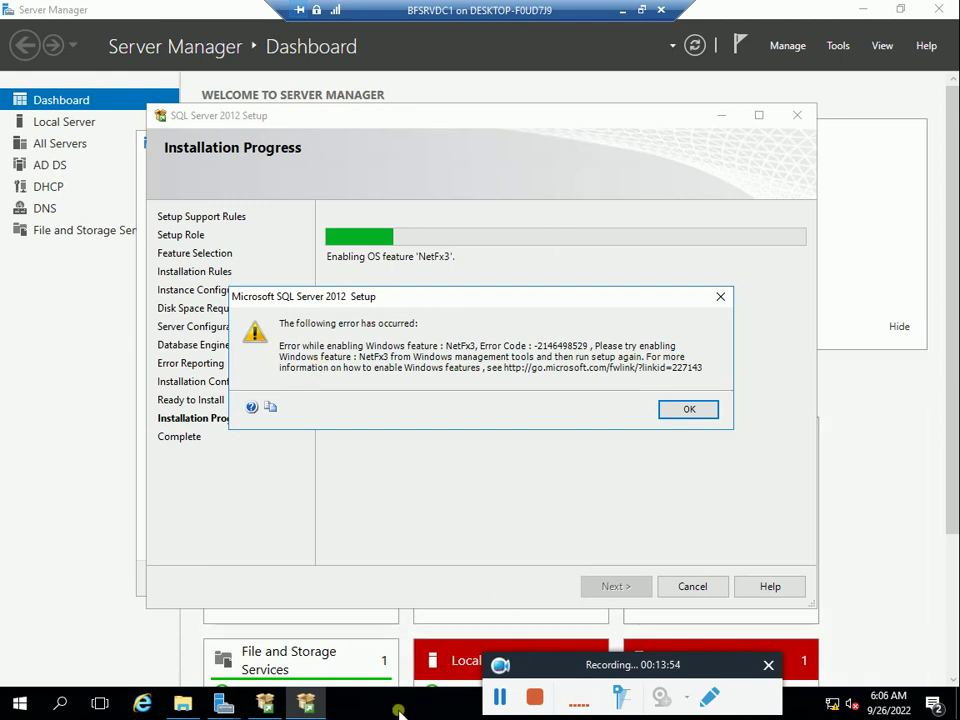
click(124, 627)
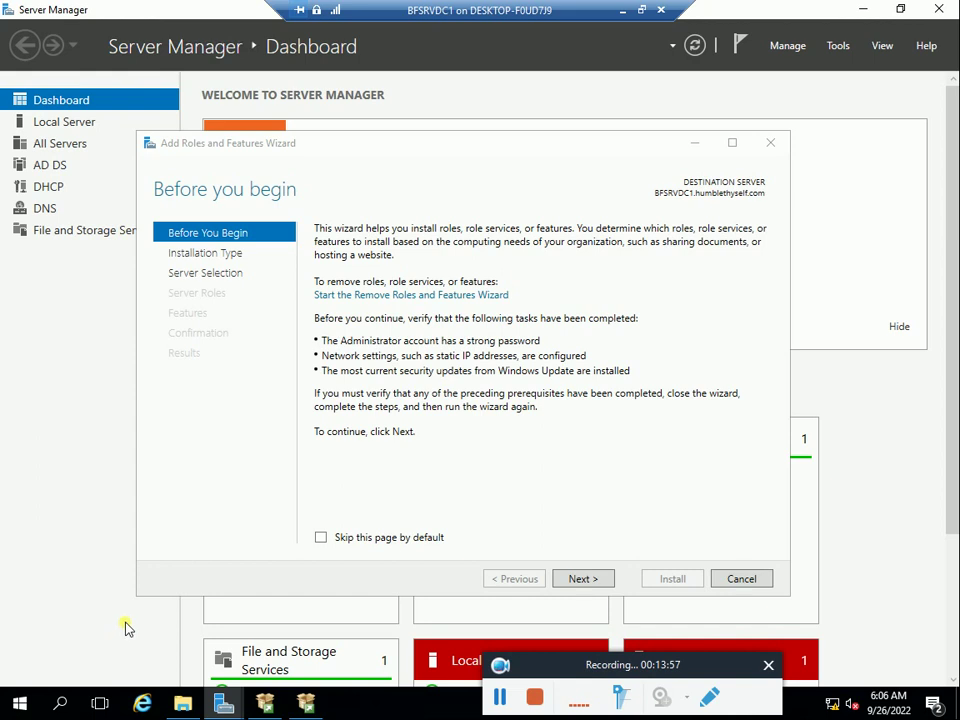
Continue the wizard for the BFSRVDC1 server without adding roles and expand .NET Framework 4.6 Features in the feature selection.
click(586, 580)
click(588, 582)
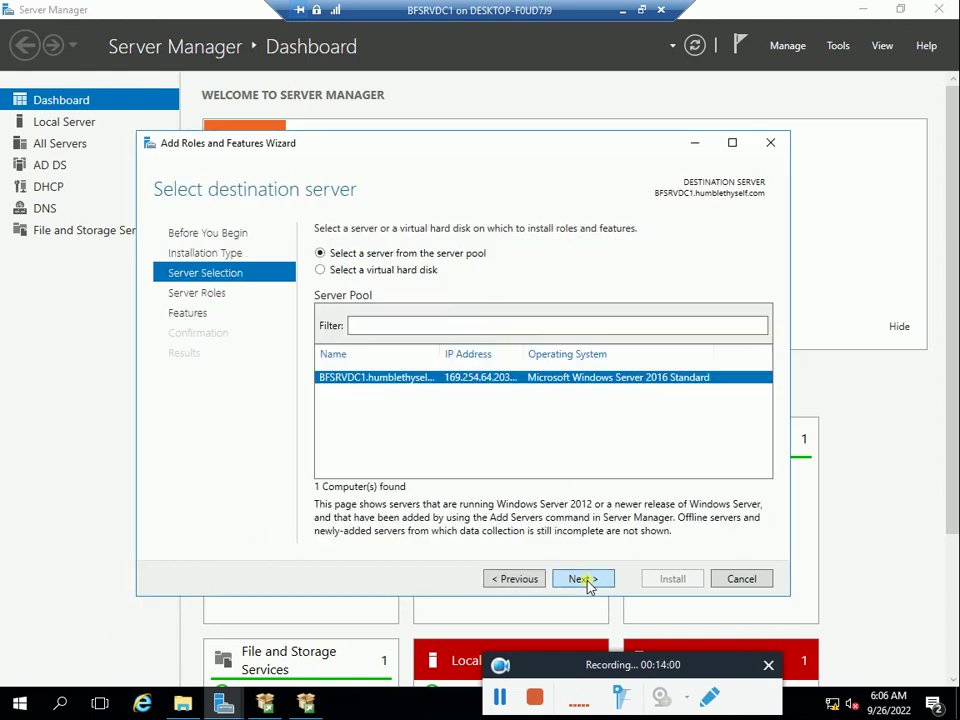
click(588, 579)
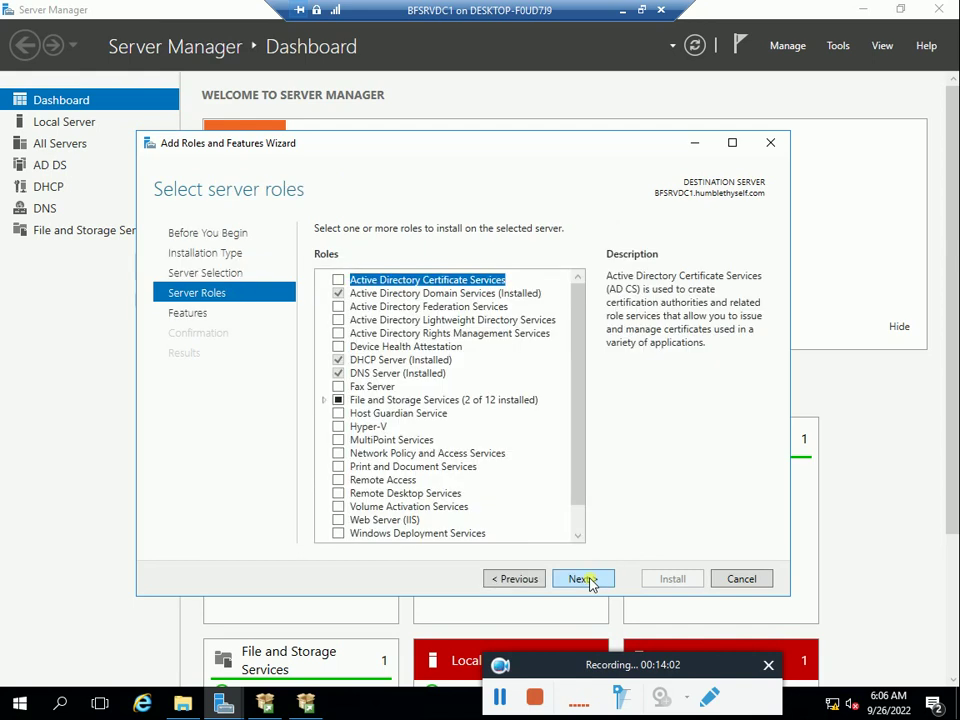
click(587, 580)
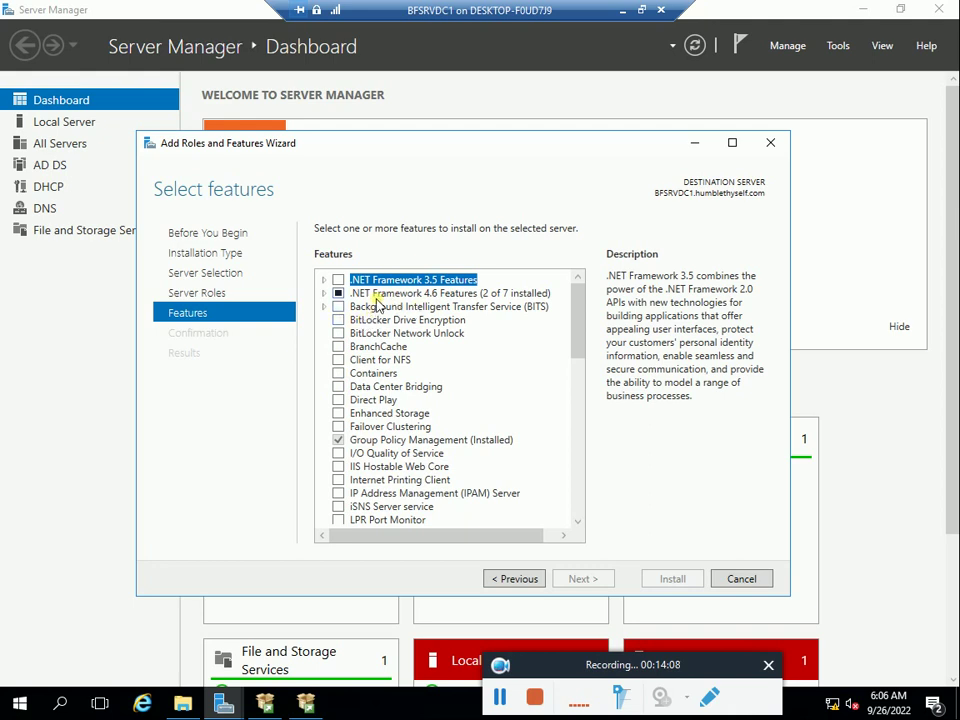
click(323, 294)
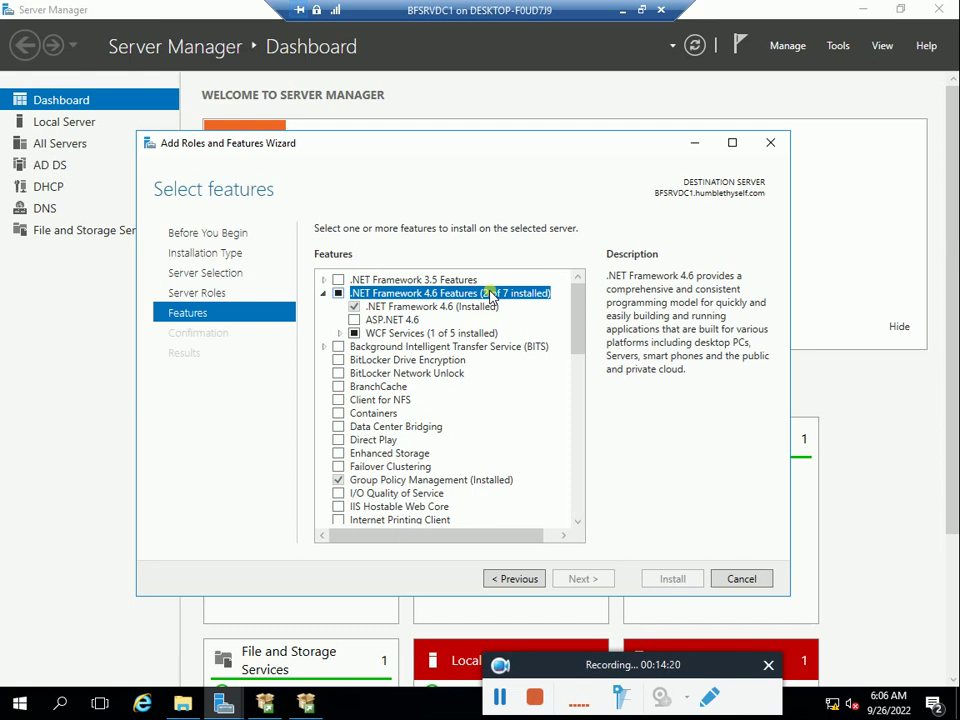
Try to install the .NET Framework 3.5 Features on BFSRVDC1, closing the wizard at the results page.
click(338, 281)
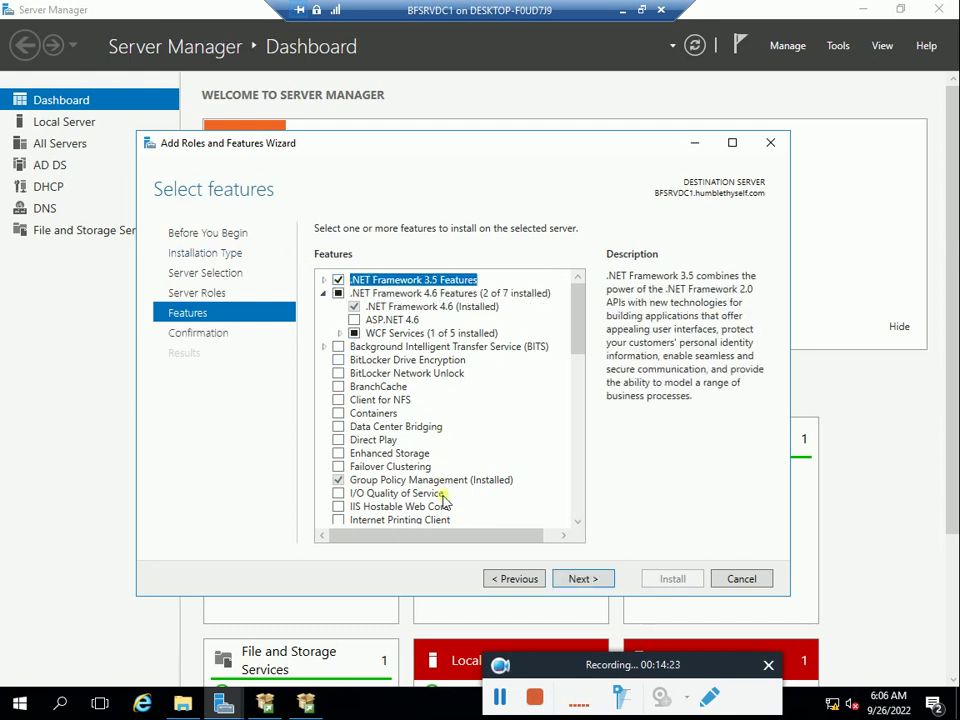
click(576, 580)
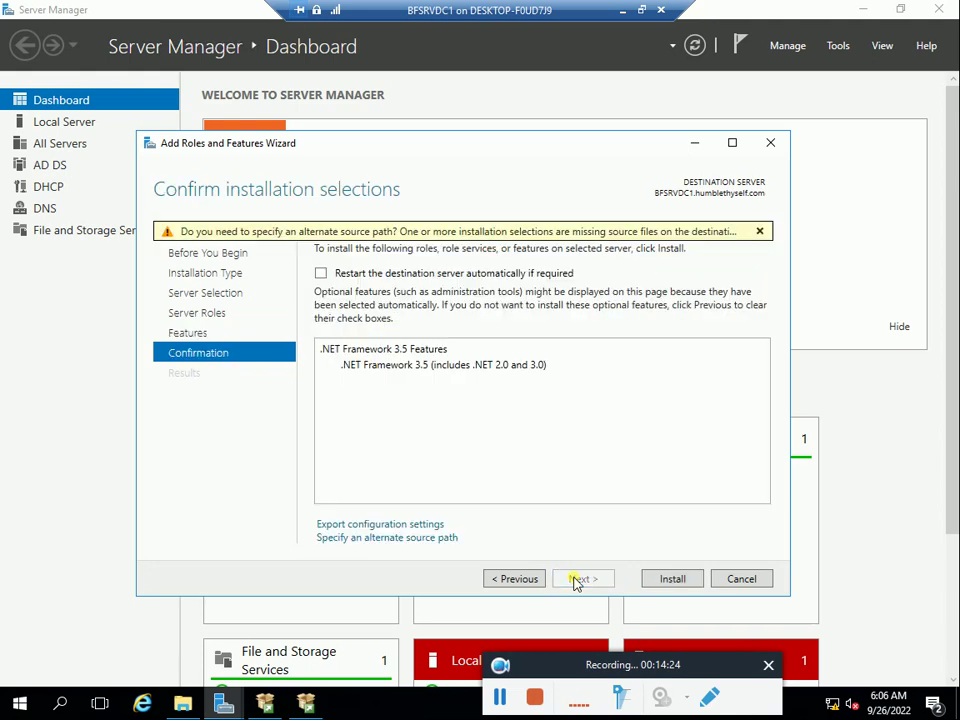
click(680, 580)
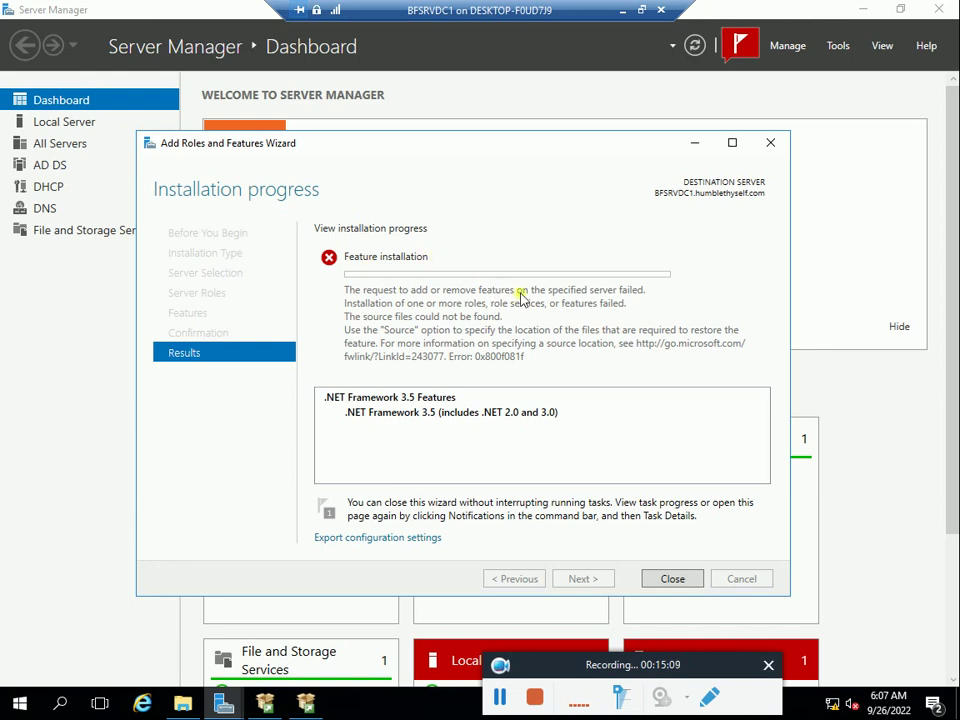
click(681, 584)
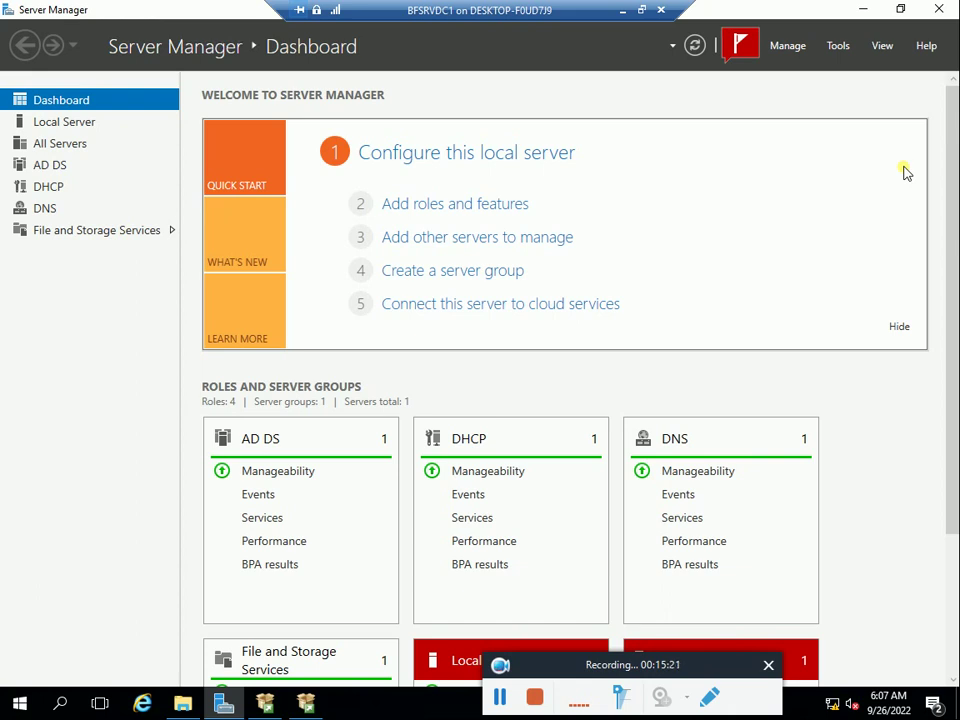
Take the BFSRVDC1 connection out of full screen and open the virtual machine's DVD Drive settings.
click(633, 18)
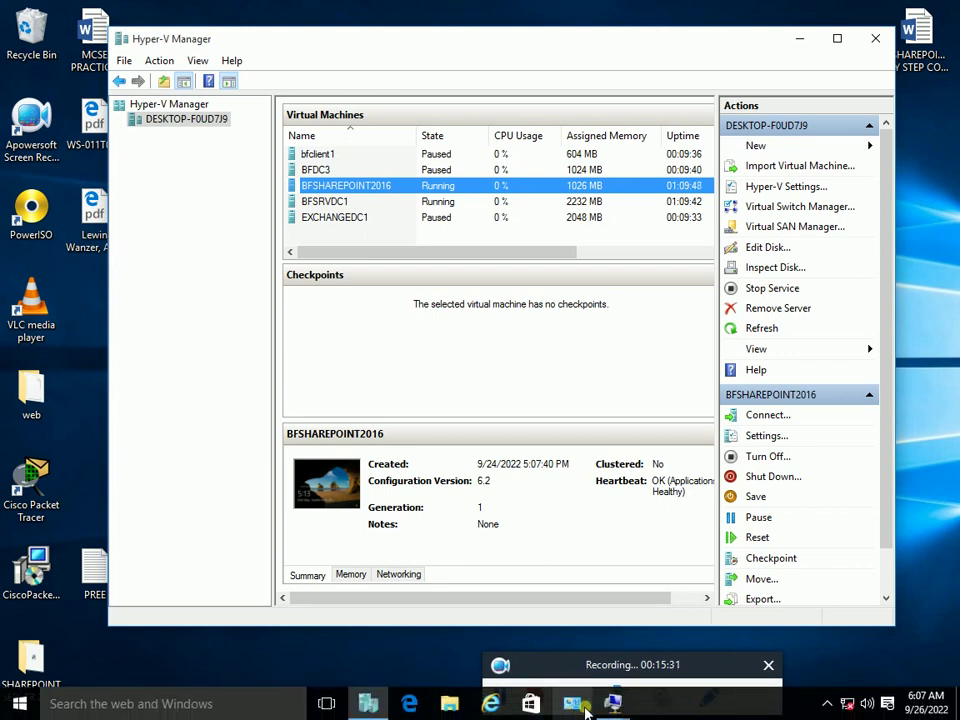
mouse_move(612, 702)
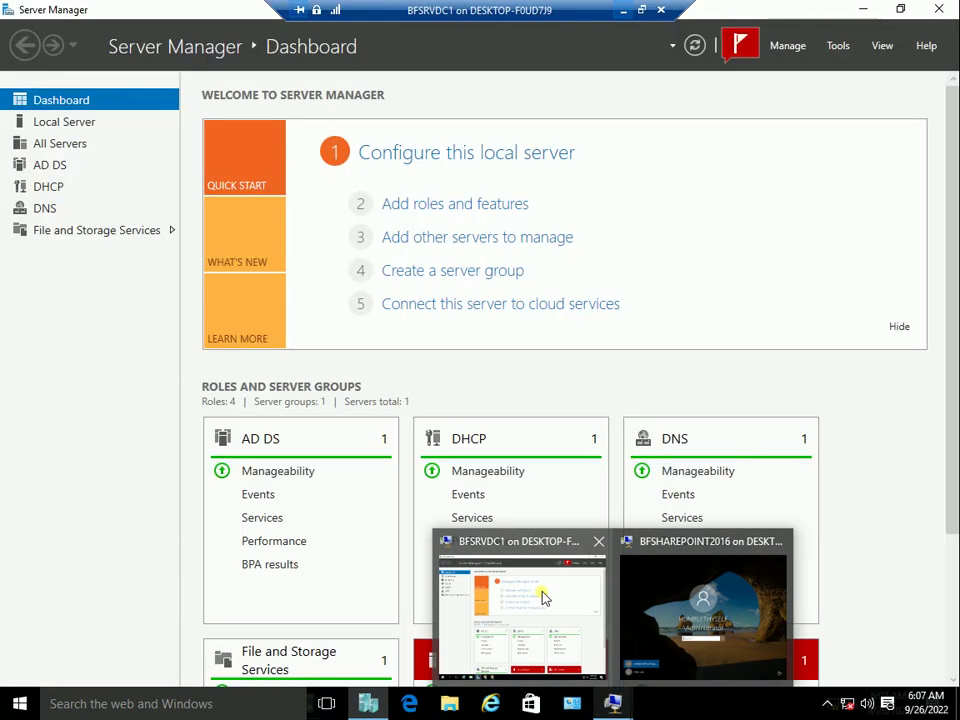
click(542, 598)
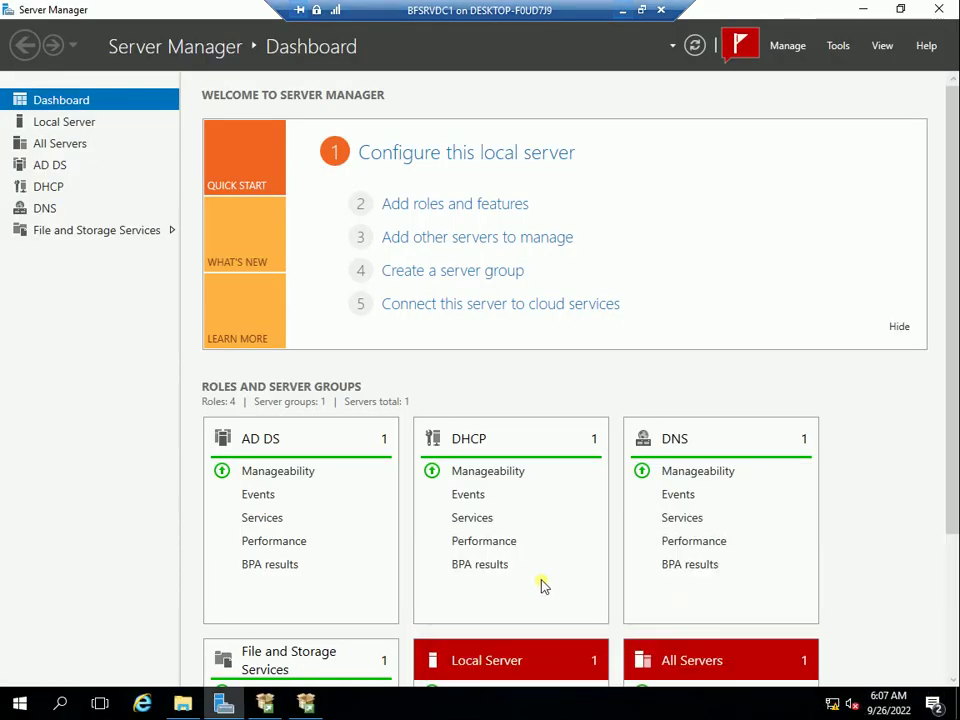
click(640, 12)
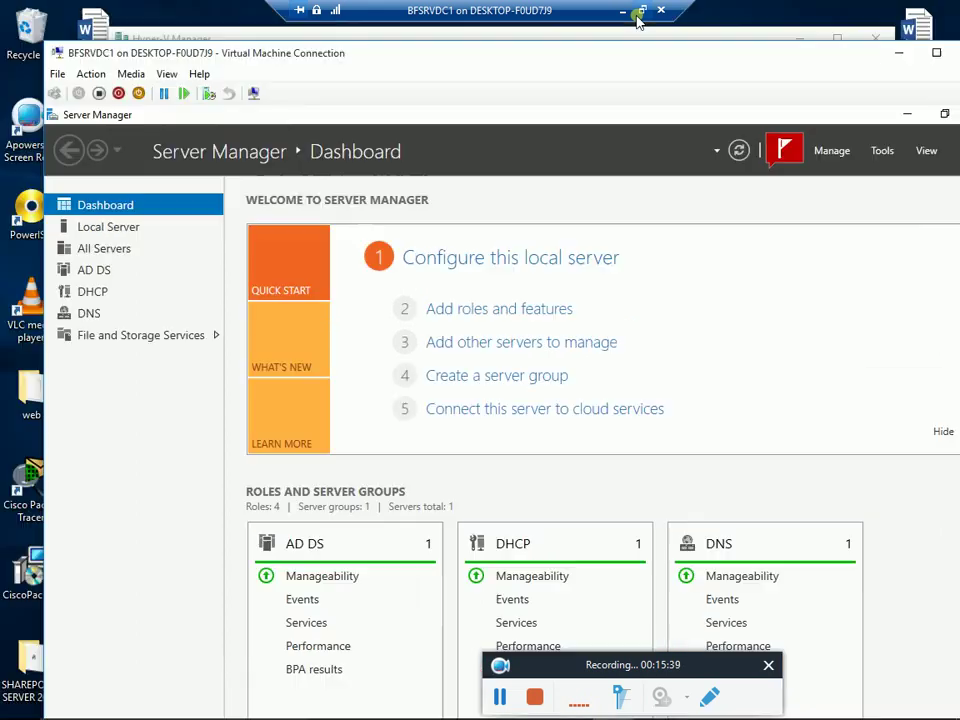
click(57, 74)
click(70, 95)
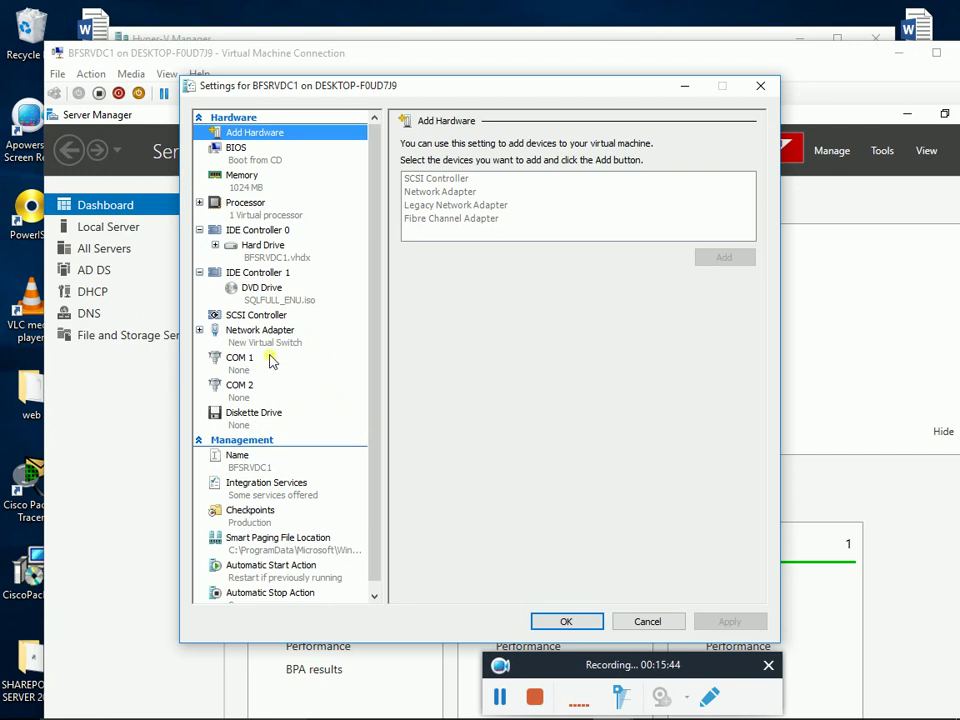
click(277, 298)
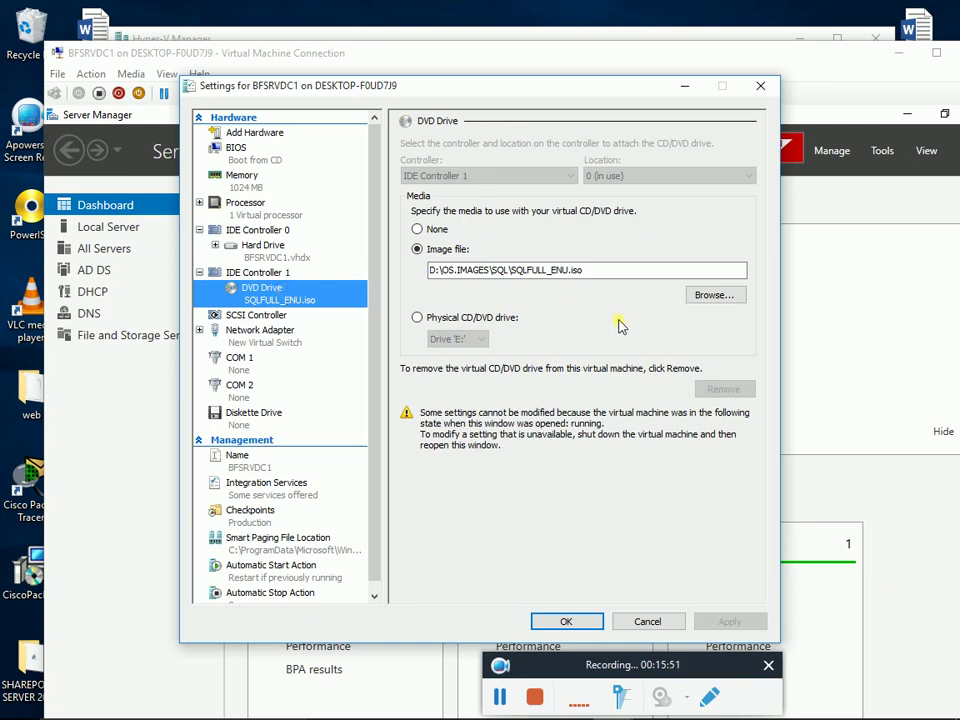
Set the DVD drive's image file to D:\OS.IMAGES\WINDOWS\SERVER\Windows Server 2016.iso and save the virtual machine settings.
click(710, 295)
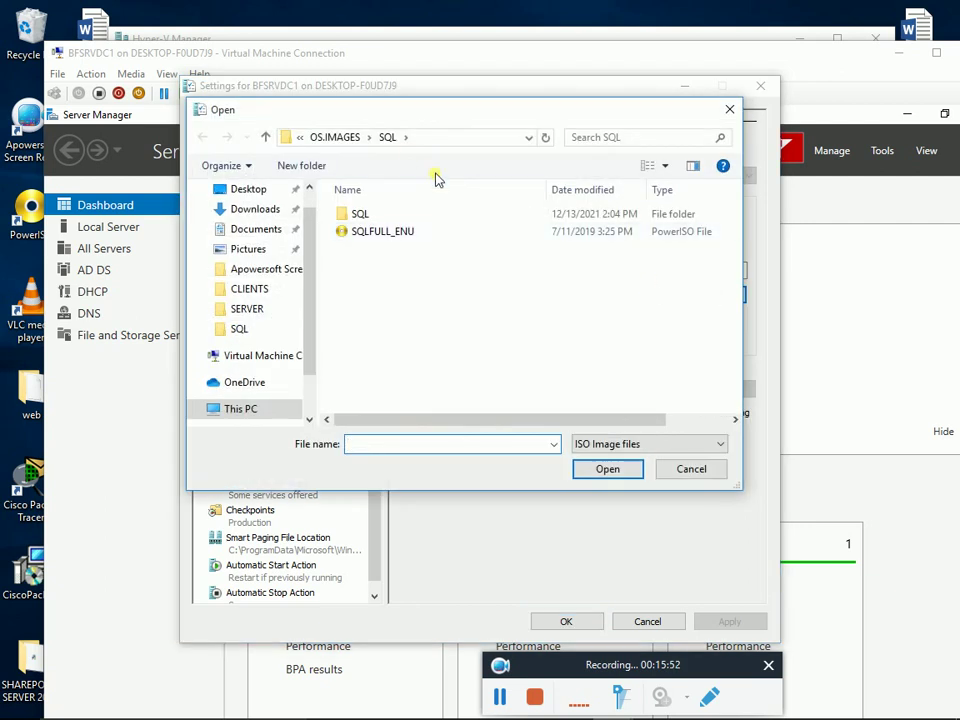
double_click(349, 140)
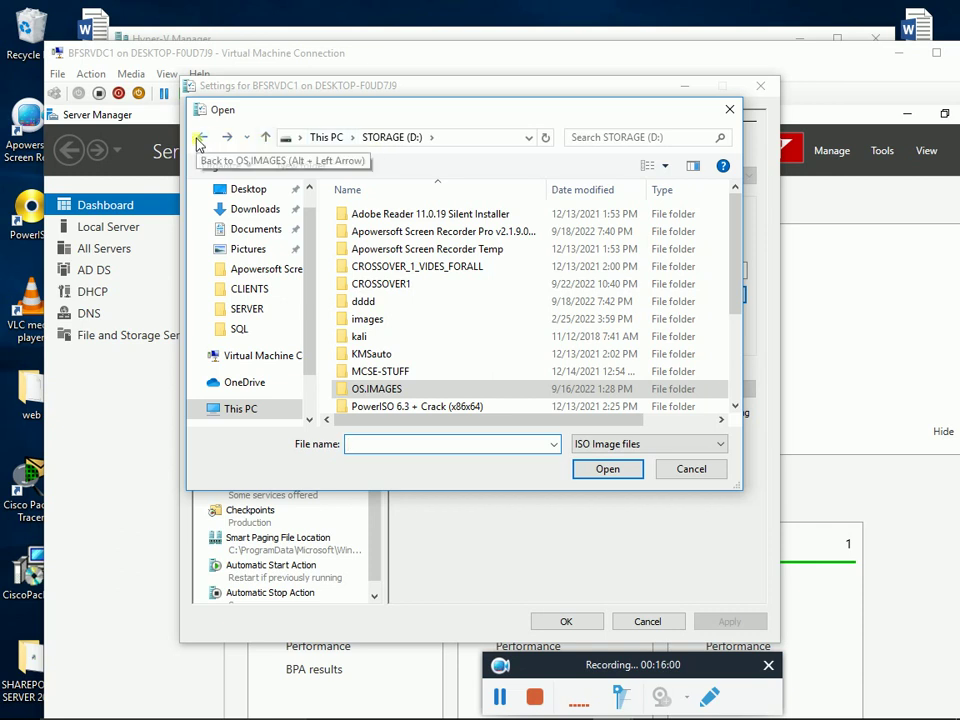
double_click(386, 390)
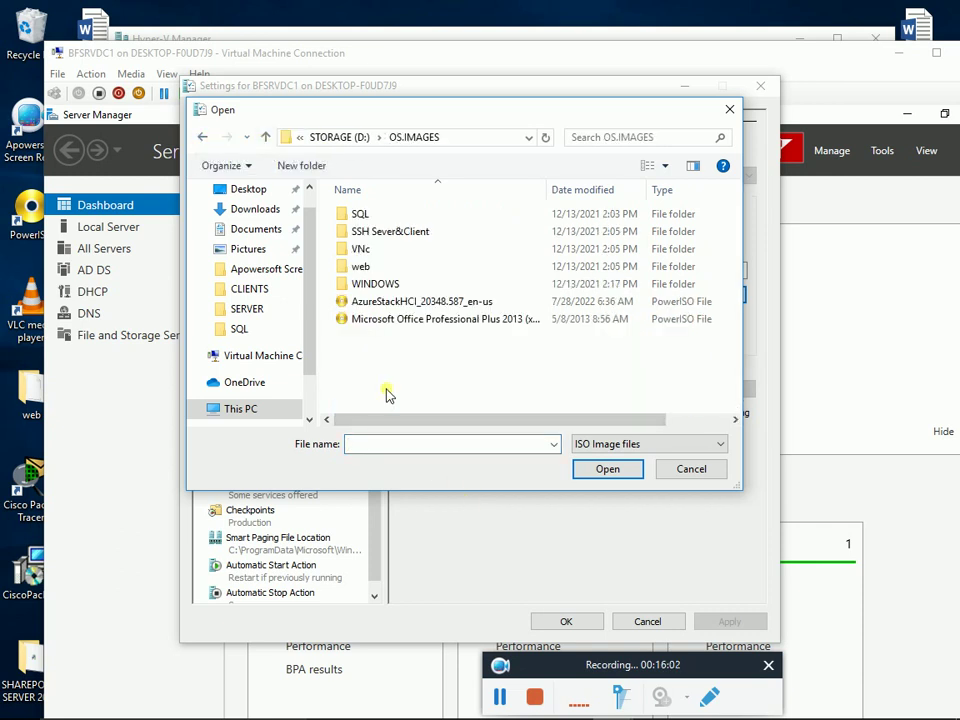
double_click(370, 284)
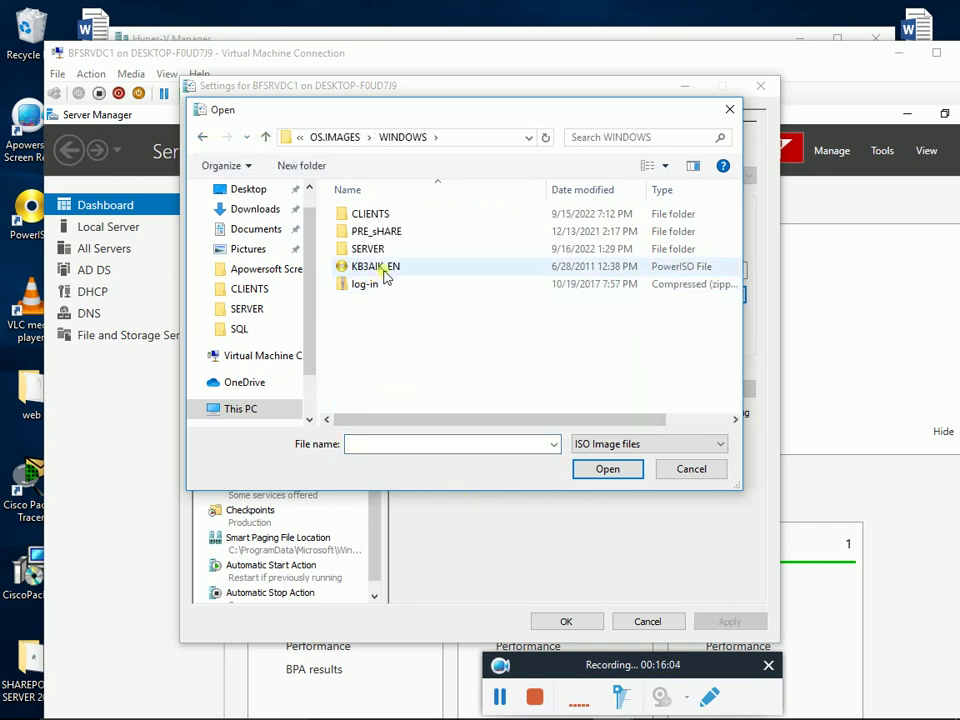
double_click(368, 249)
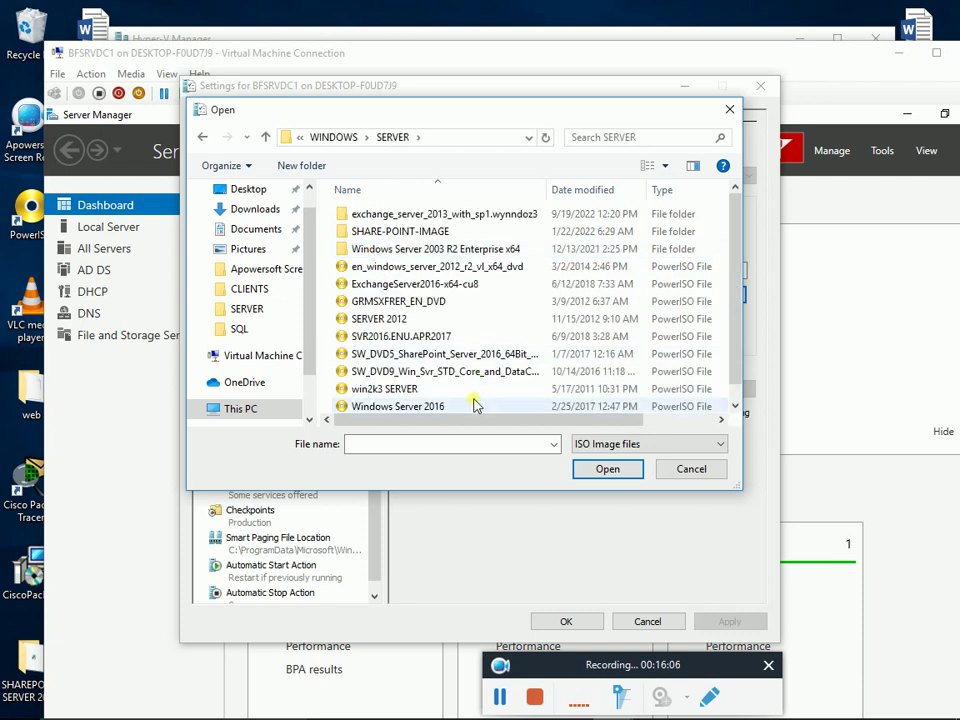
scroll(440, 406, down, 1)
double_click(414, 386)
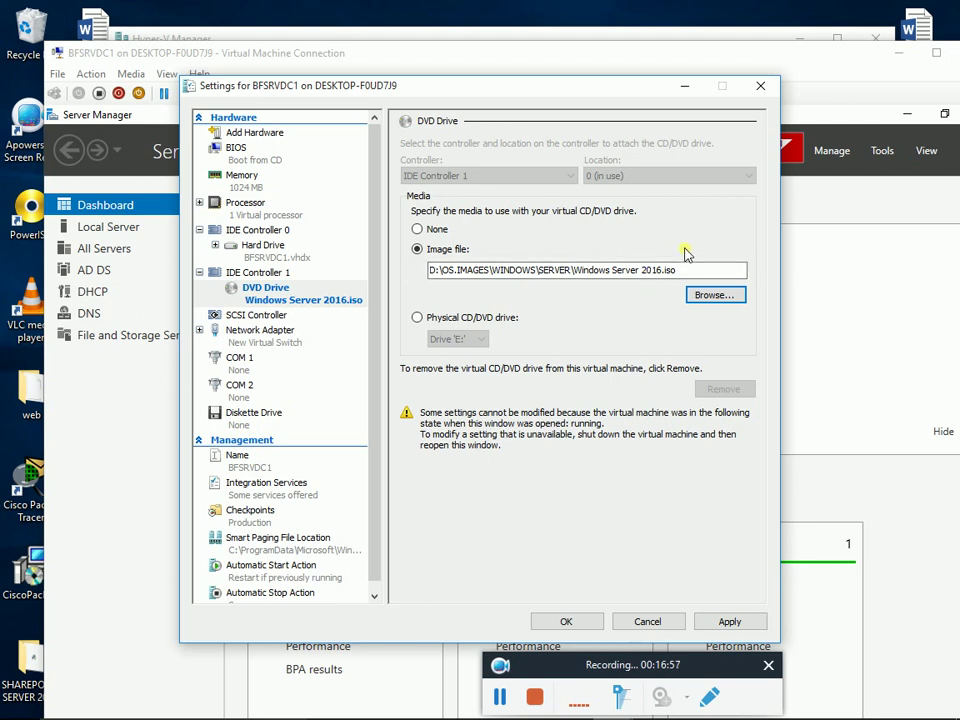
click(728, 622)
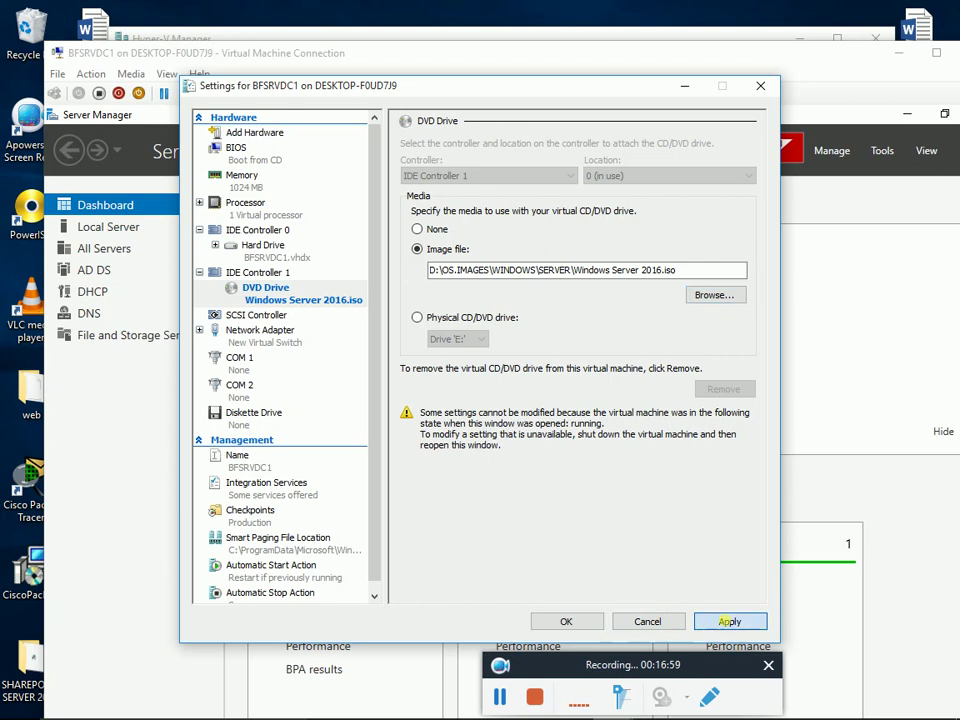
click(566, 622)
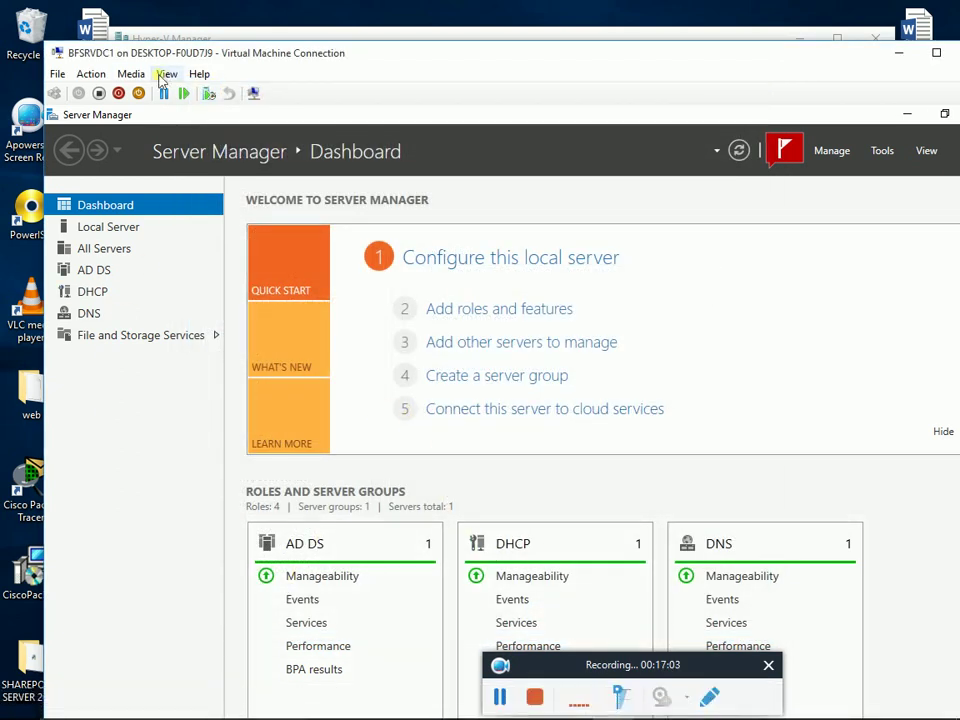
Return BFSRVDC1 to full screen and check the mounted DVD drive in File Explorer, closing it again.
click(166, 76)
click(180, 94)
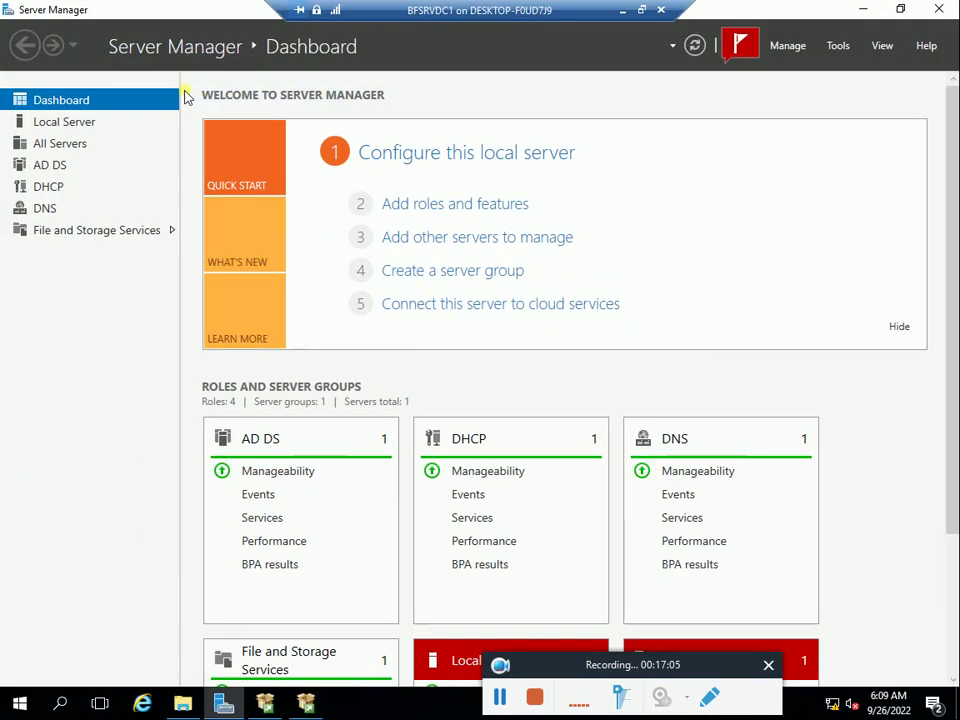
click(182, 705)
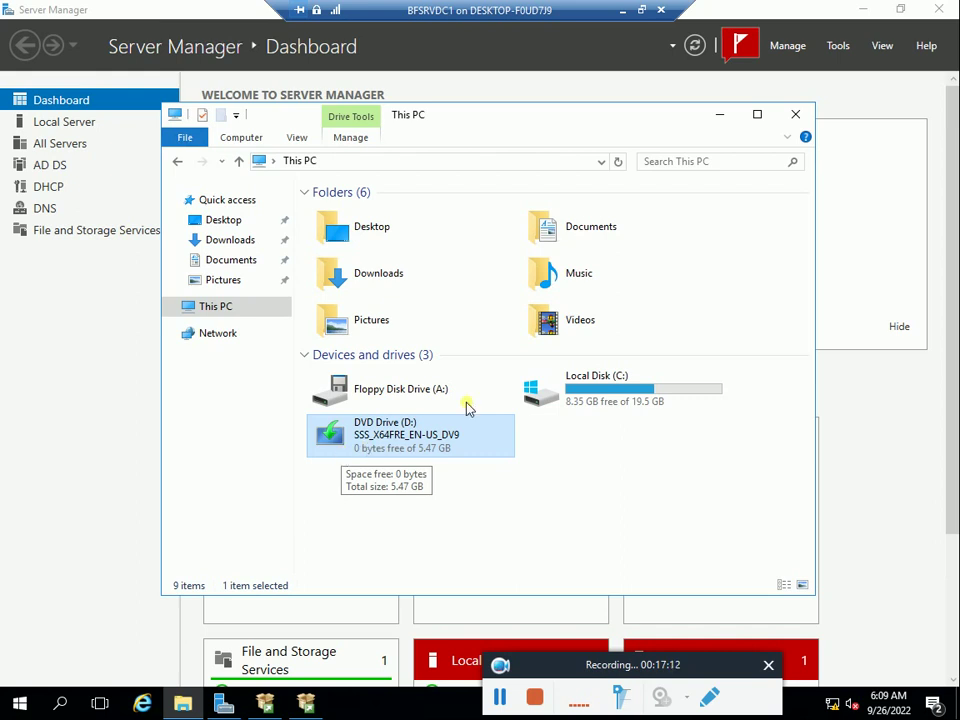
click(795, 119)
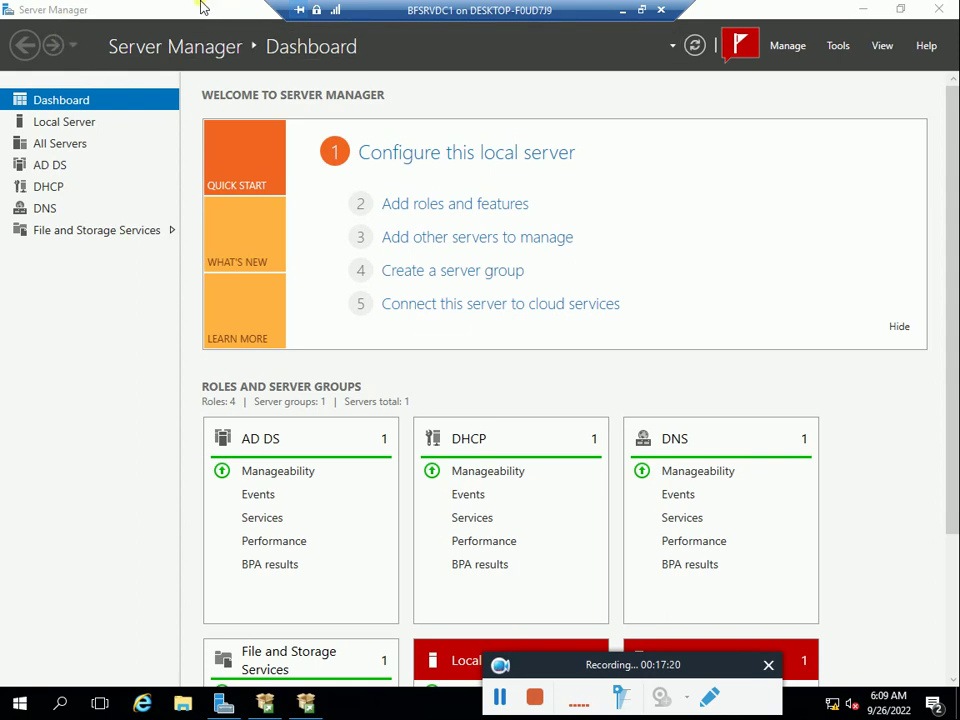
Restart the Add Roles and Features Wizard, select .NET Framework 3.5 Features without adding roles, and continue to the confirmation page.
click(786, 46)
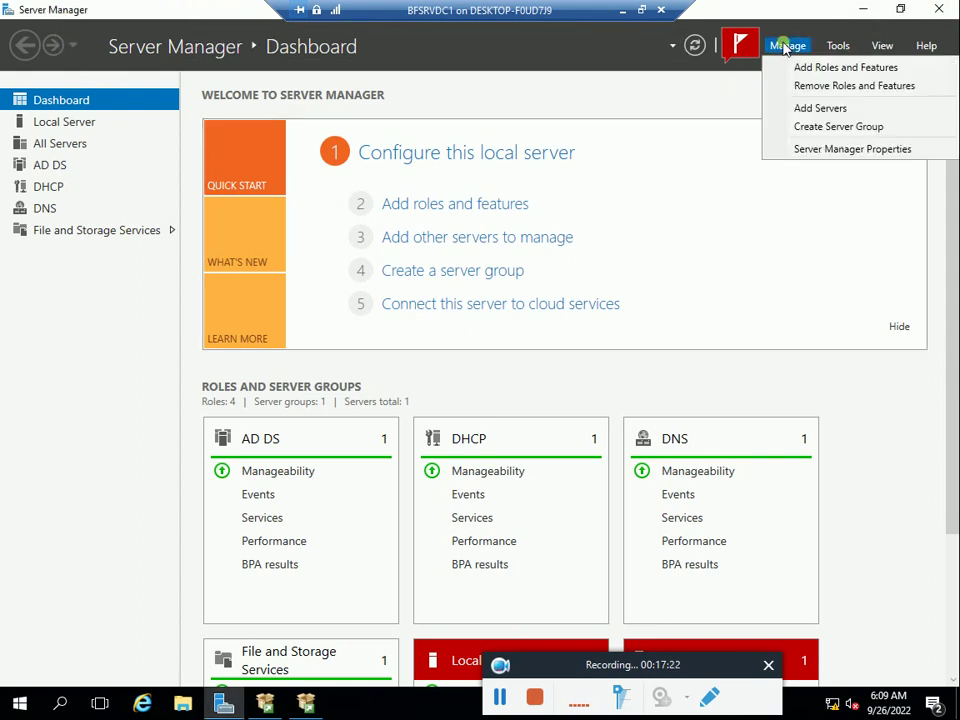
click(817, 69)
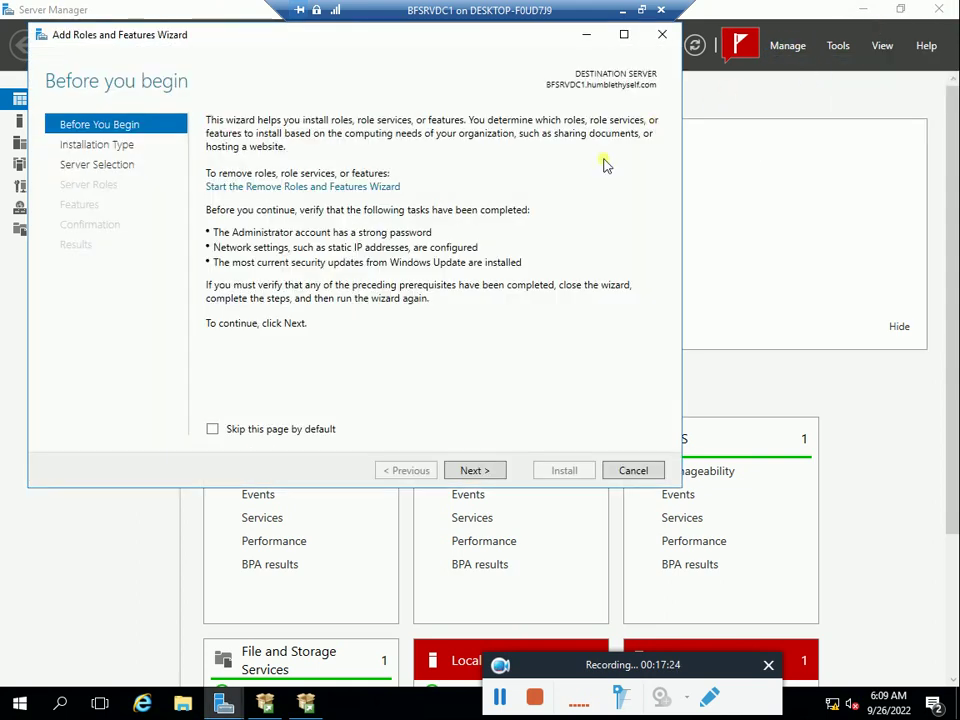
click(472, 471)
click(472, 471)
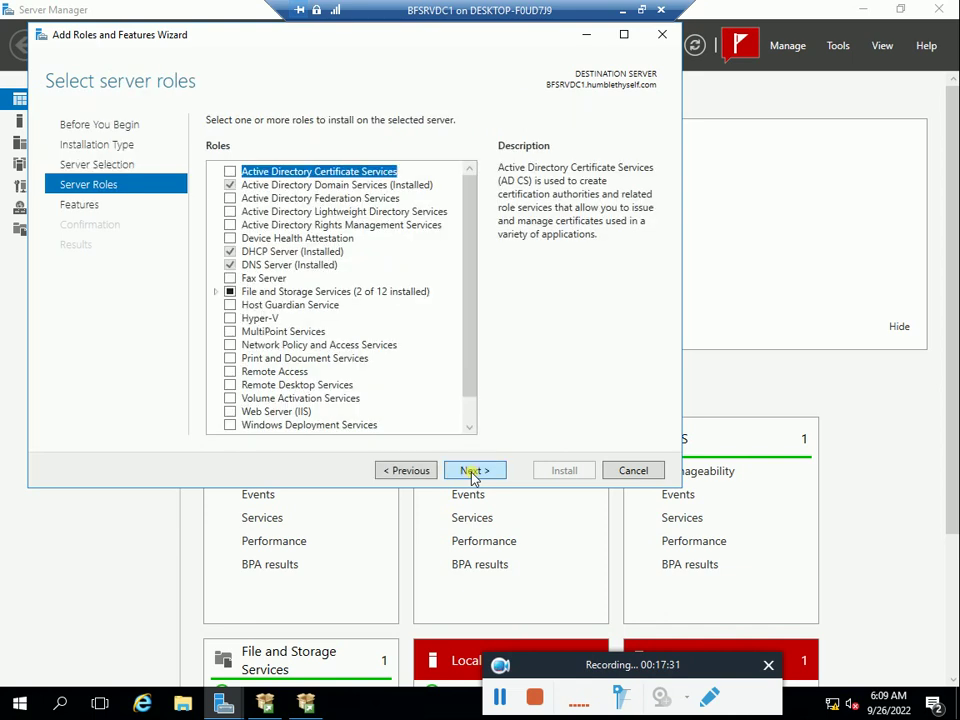
click(476, 470)
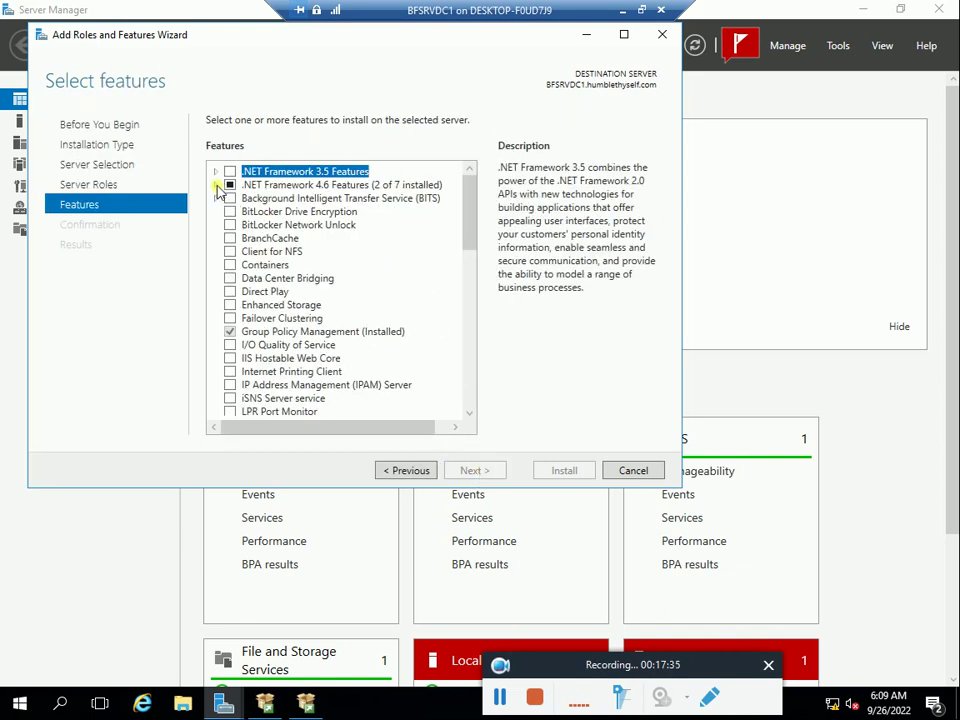
click(231, 172)
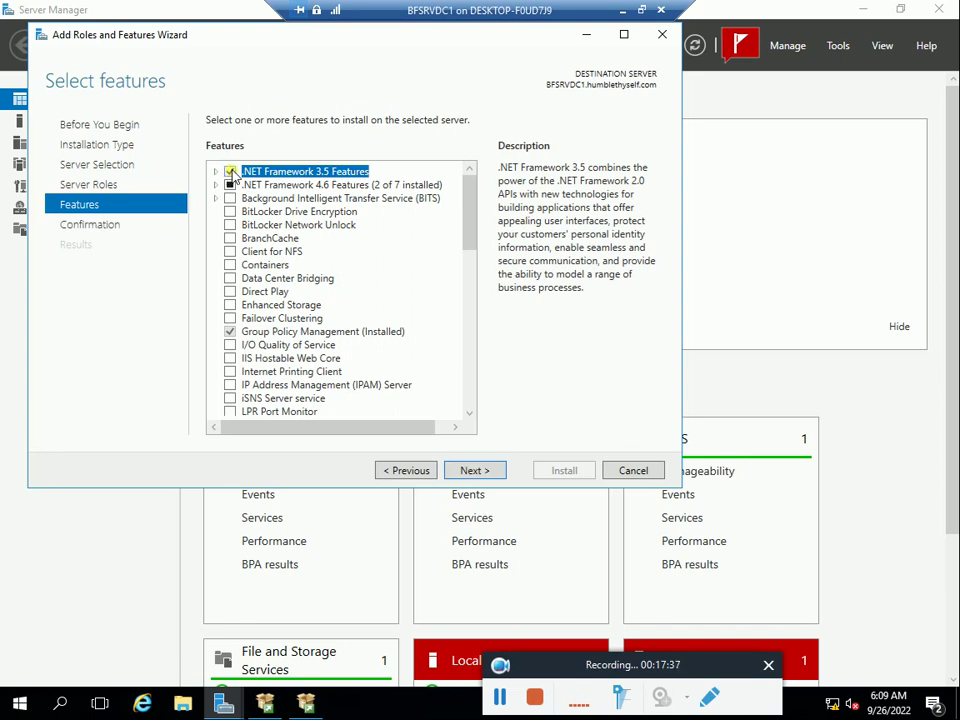
click(478, 471)
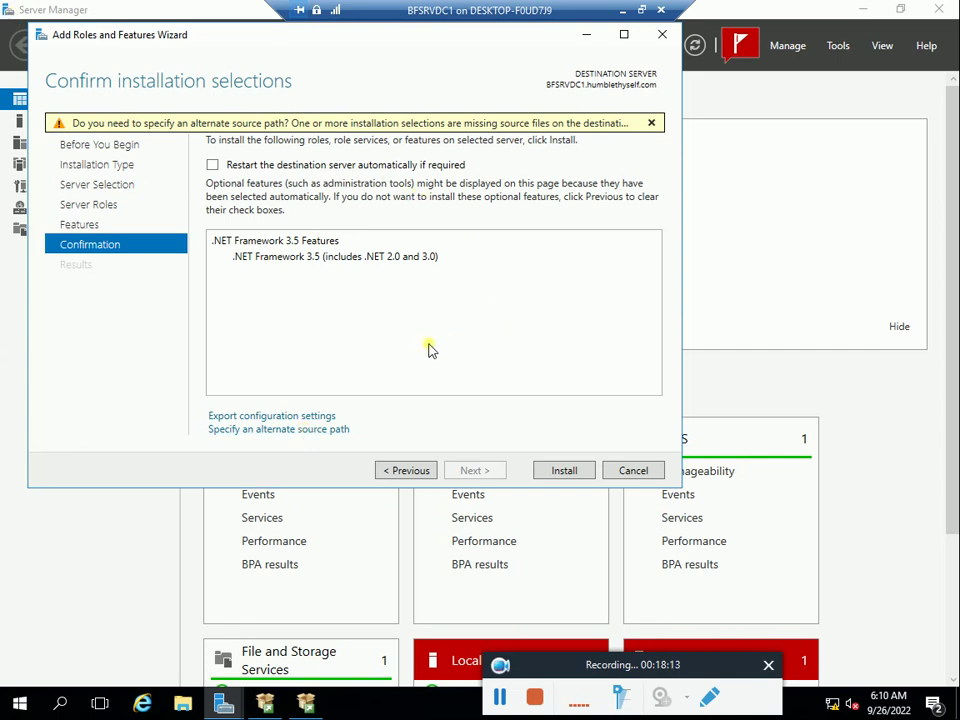
Enter D:\sources\sxs as the alternate source path for the feature installation.
click(300, 431)
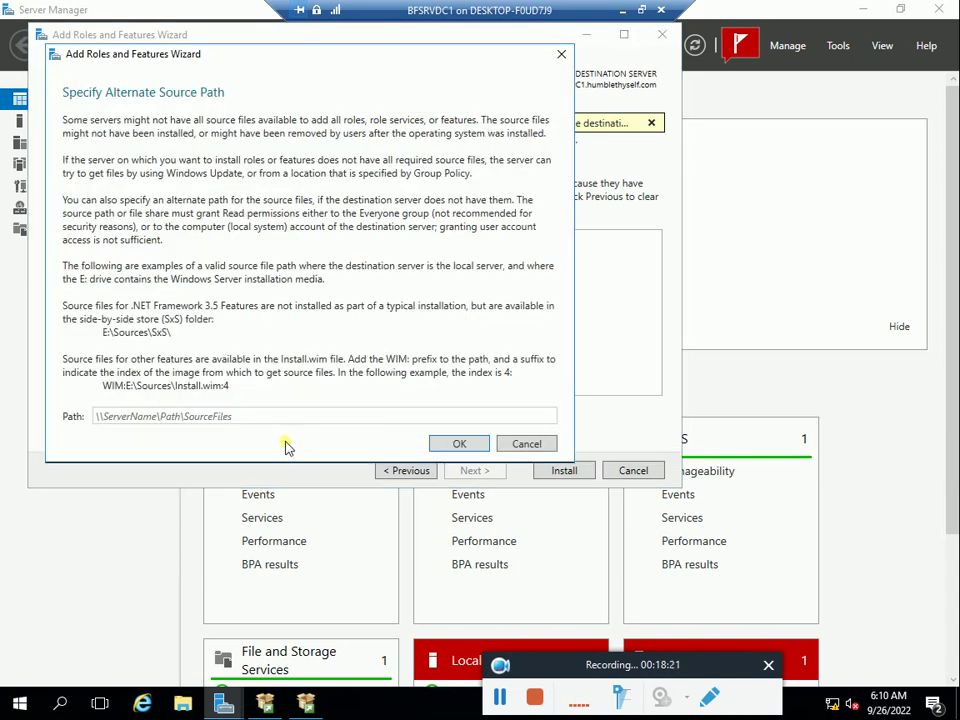
click(100, 417)
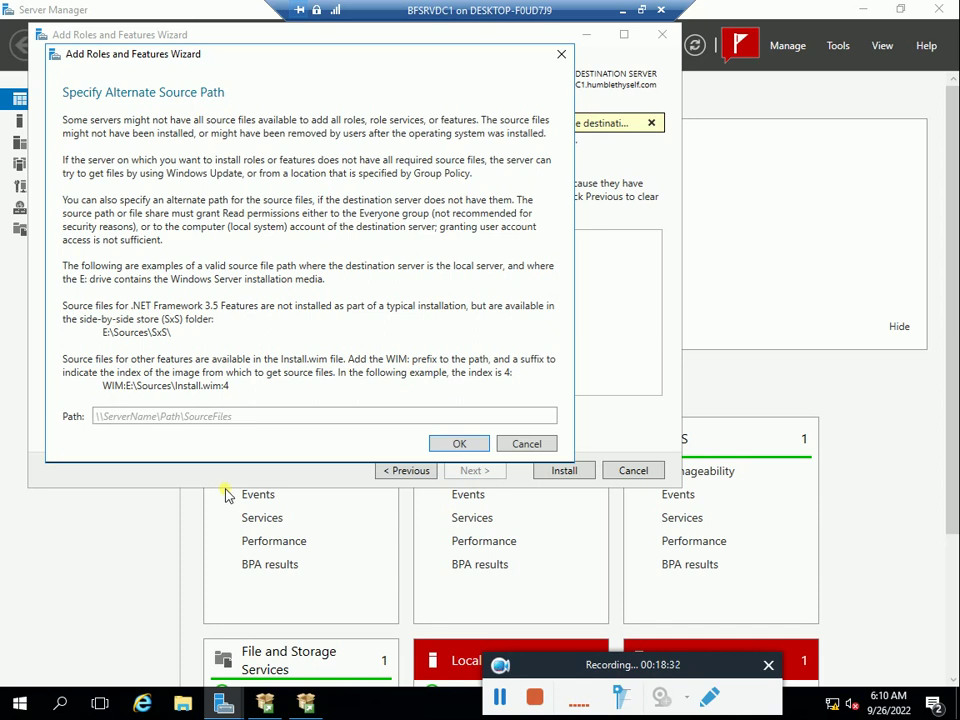
text(D)
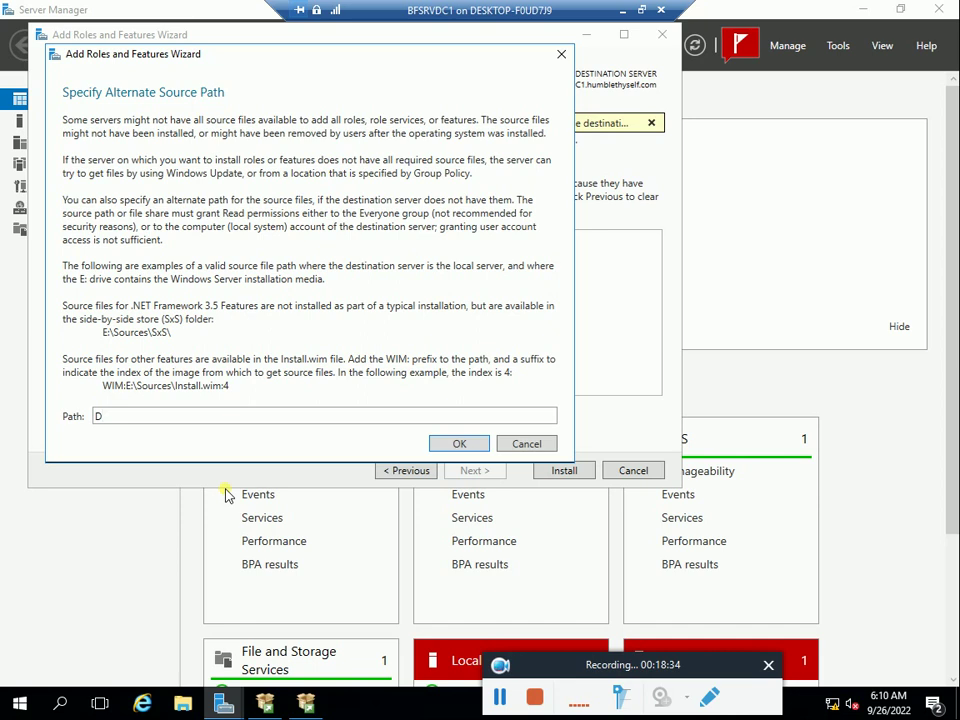
text(:\)
text(sources\sxs)
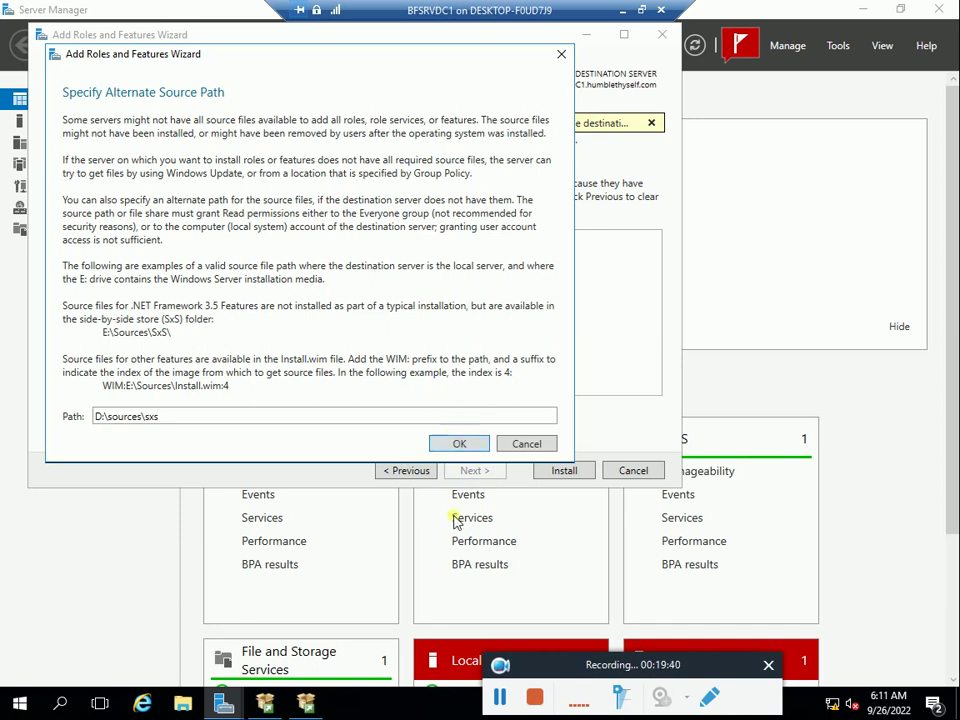
Open the DVD drive (D:) in File Explorer to examine the folders on the Windows Server installation media.
click(183, 706)
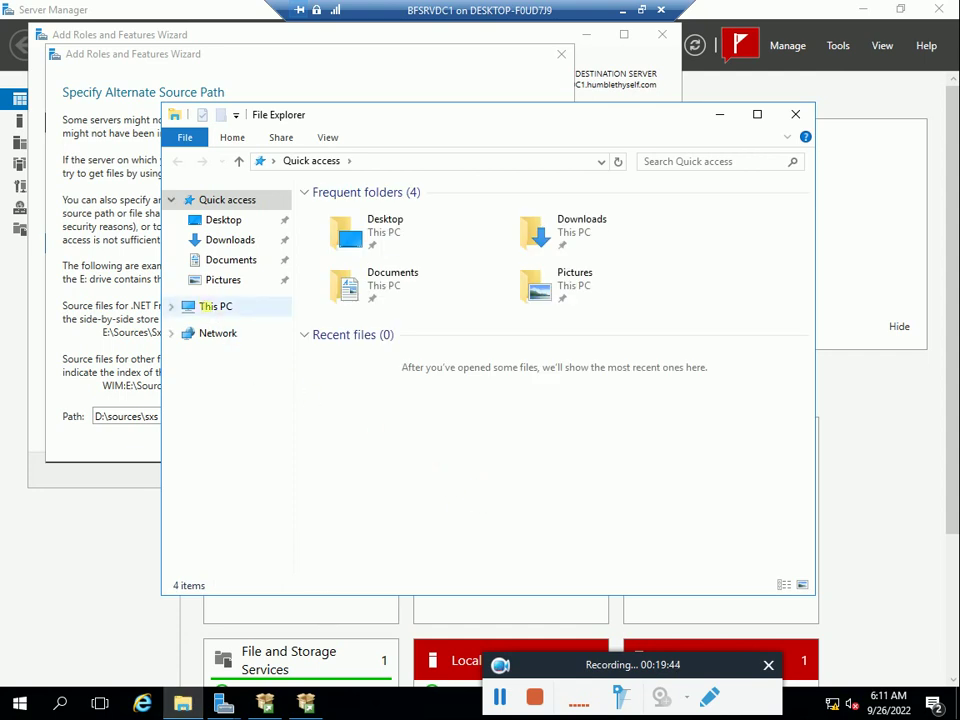
click(211, 309)
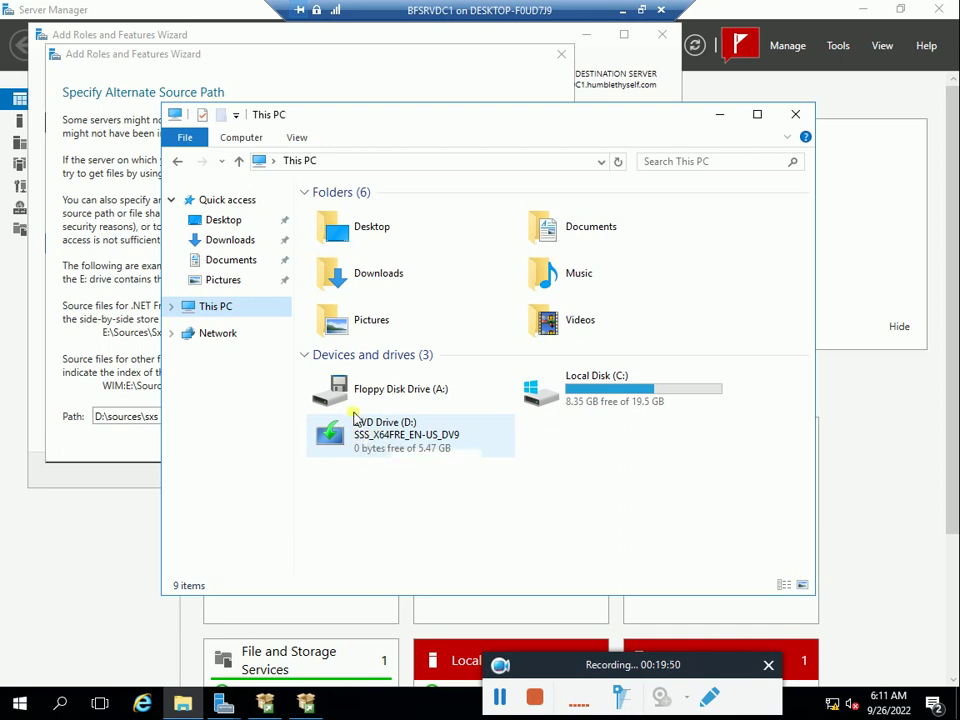
click(370, 432)
right_click(374, 436)
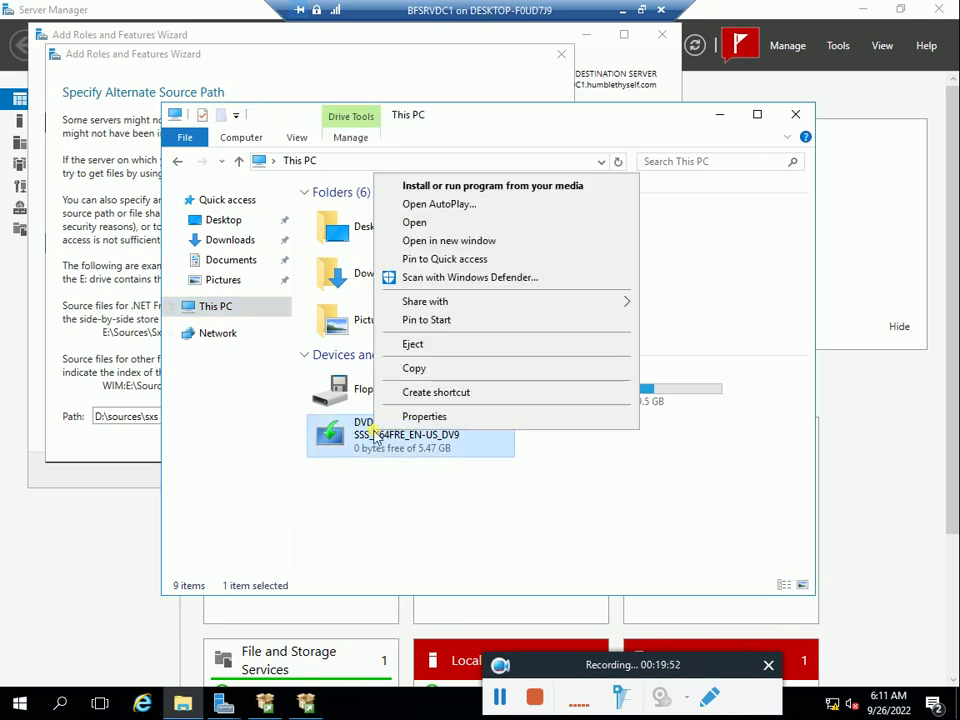
click(424, 222)
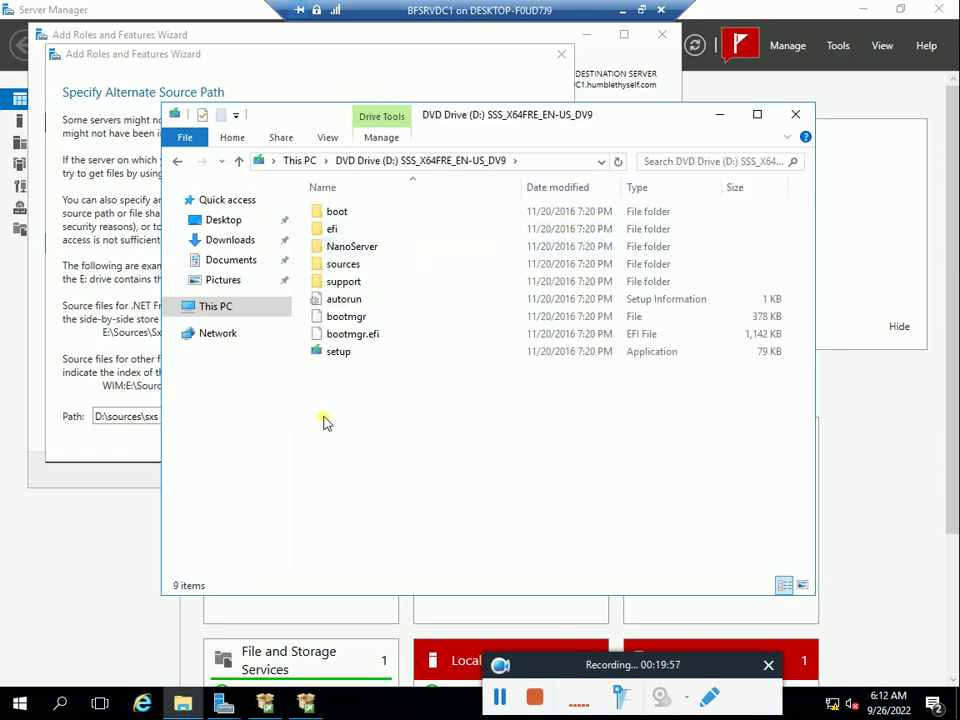
Examine the contents of the sources\sxs folder on the DVD drive (D:), closing File Explorer when done.
double_click(356, 267)
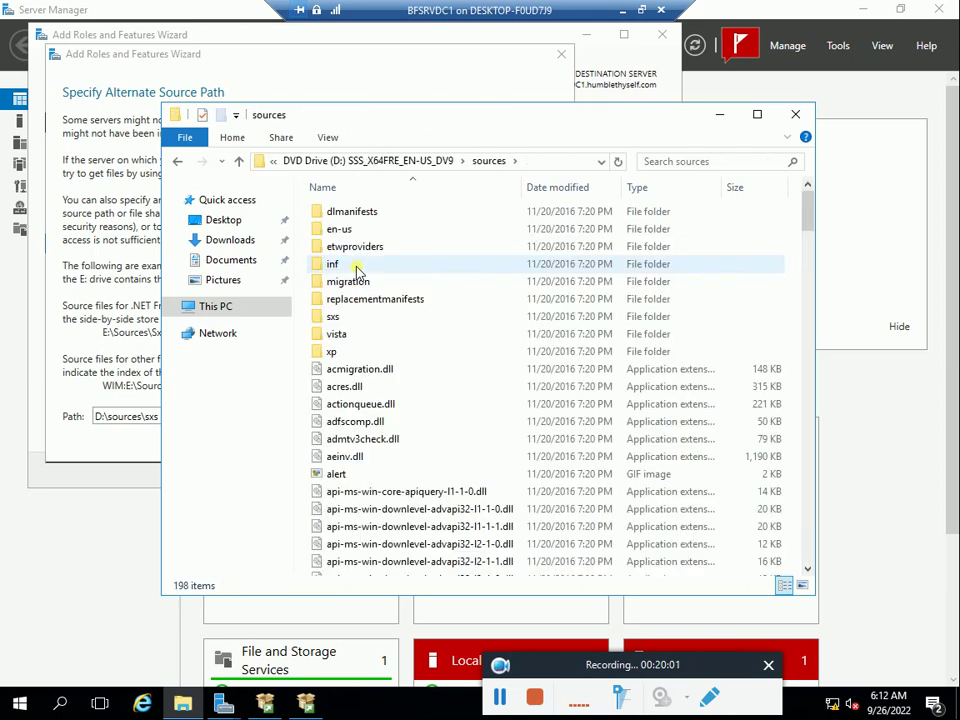
double_click(324, 319)
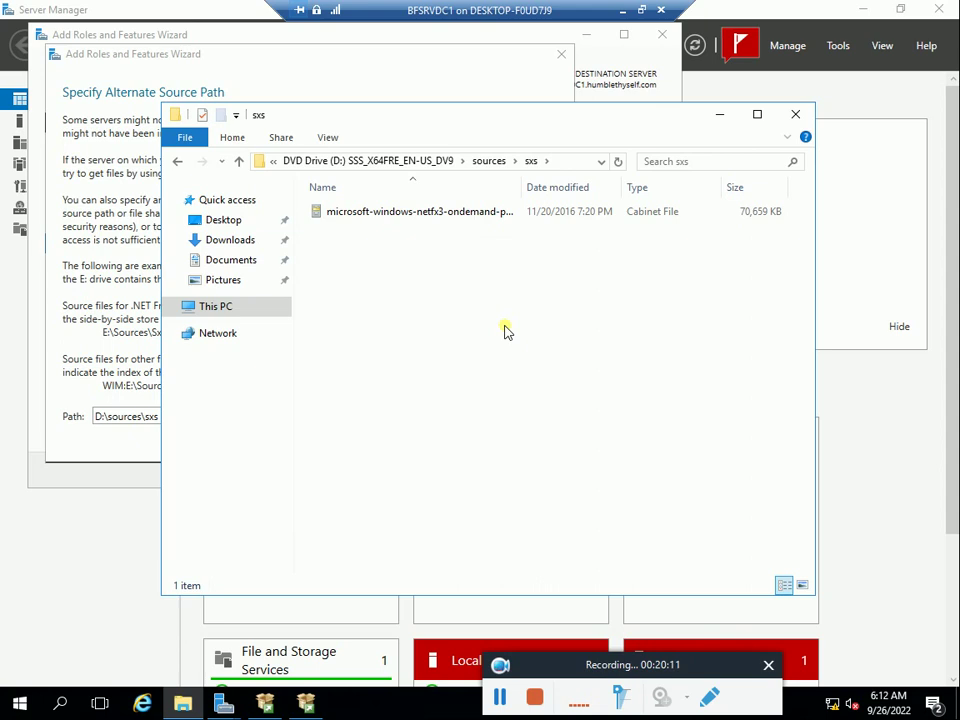
click(796, 114)
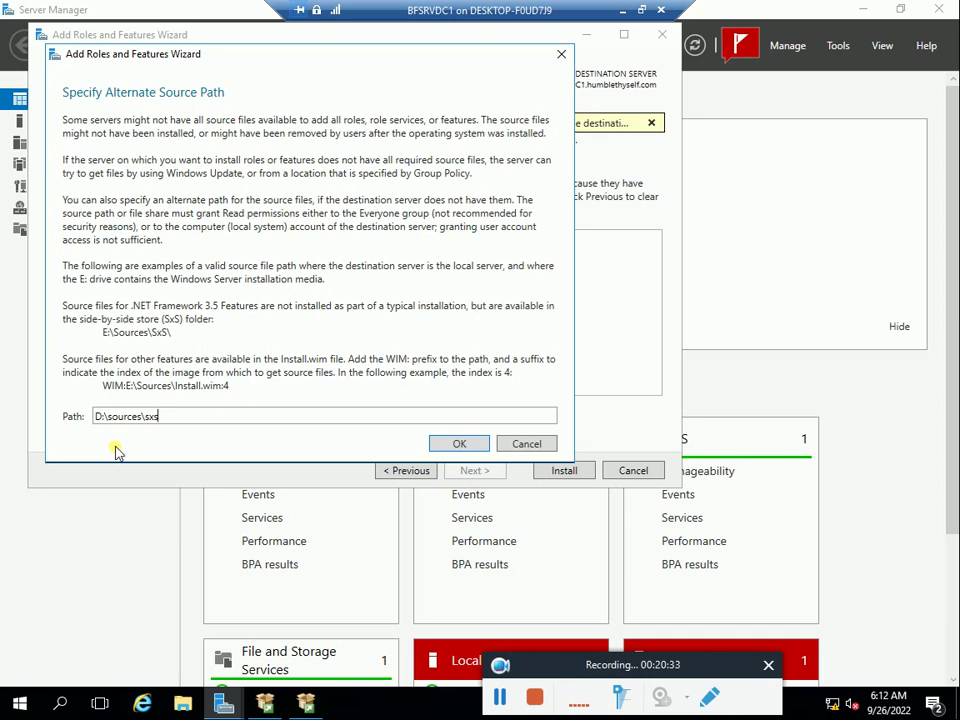
Accept the alternate source path, install .NET Framework 3.5 Features, and close the wizard once the installation has finished.
click(461, 443)
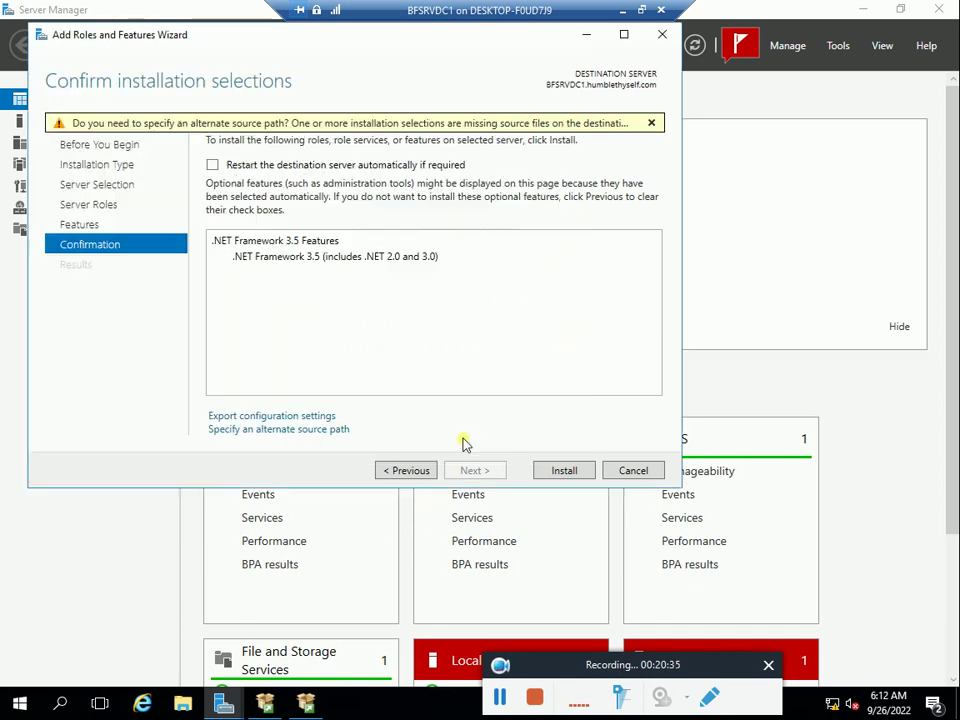
click(564, 471)
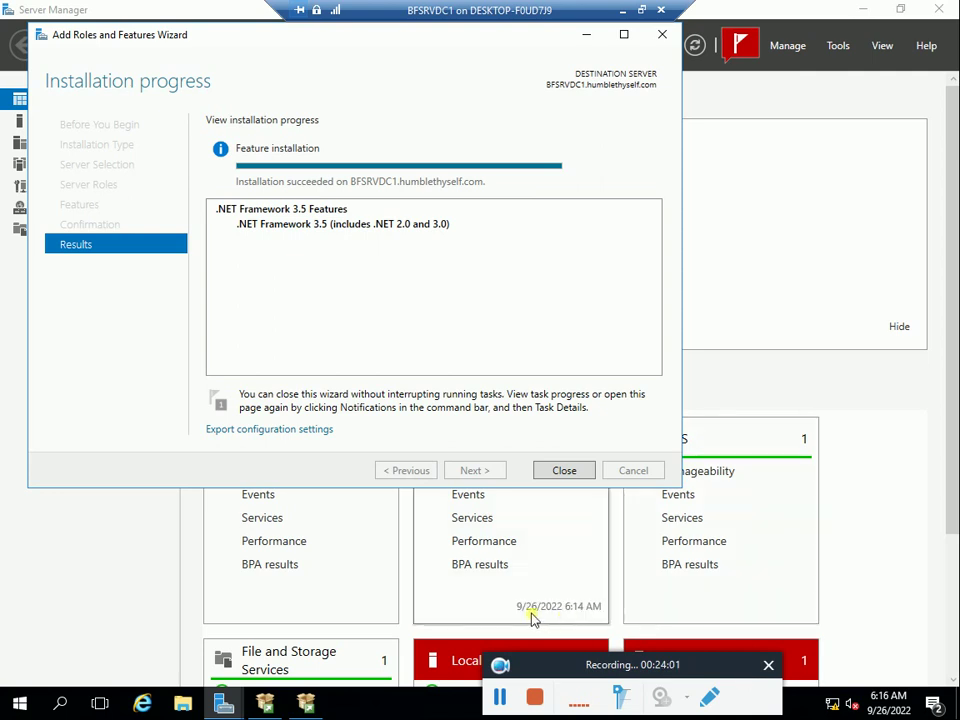
click(572, 472)
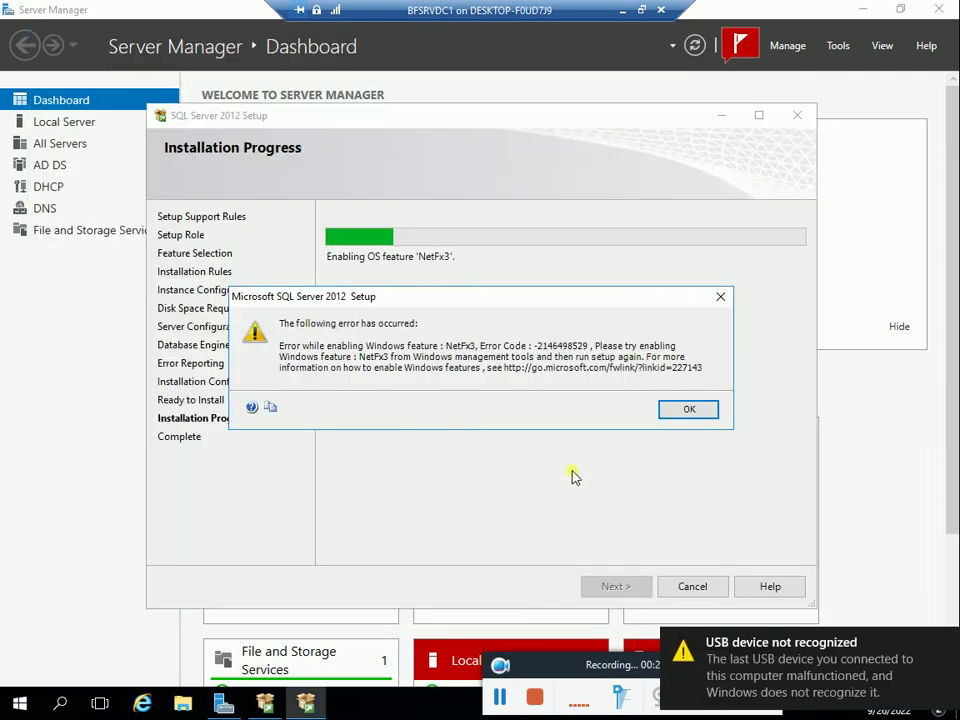
Dismiss the NetFx3 error dialog in SQL Server 2012 Setup to let the setup proceed.
click(694, 411)
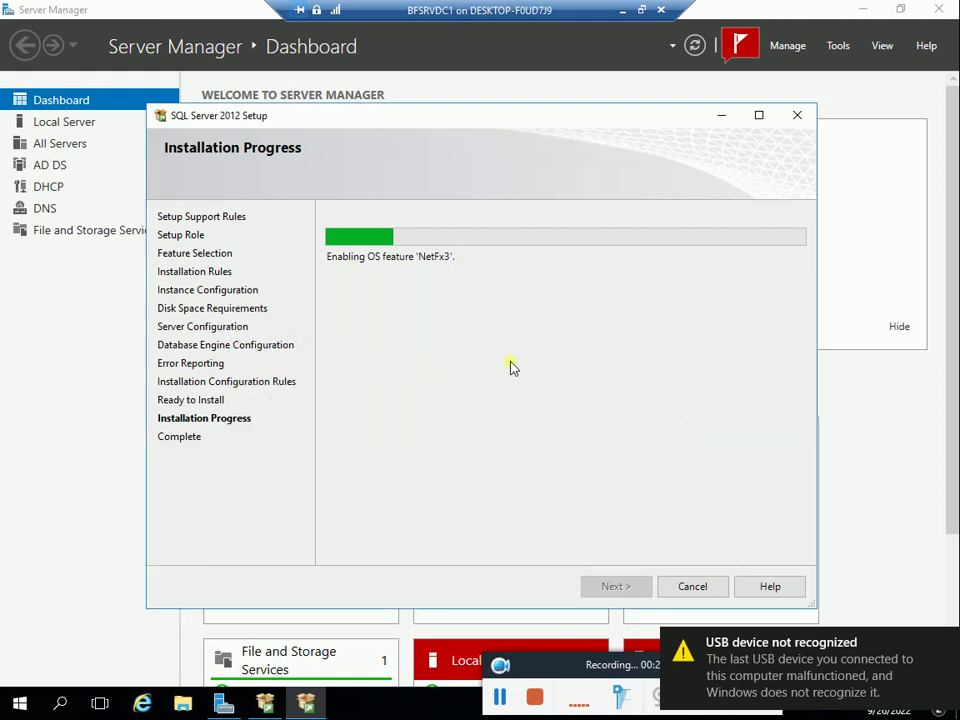